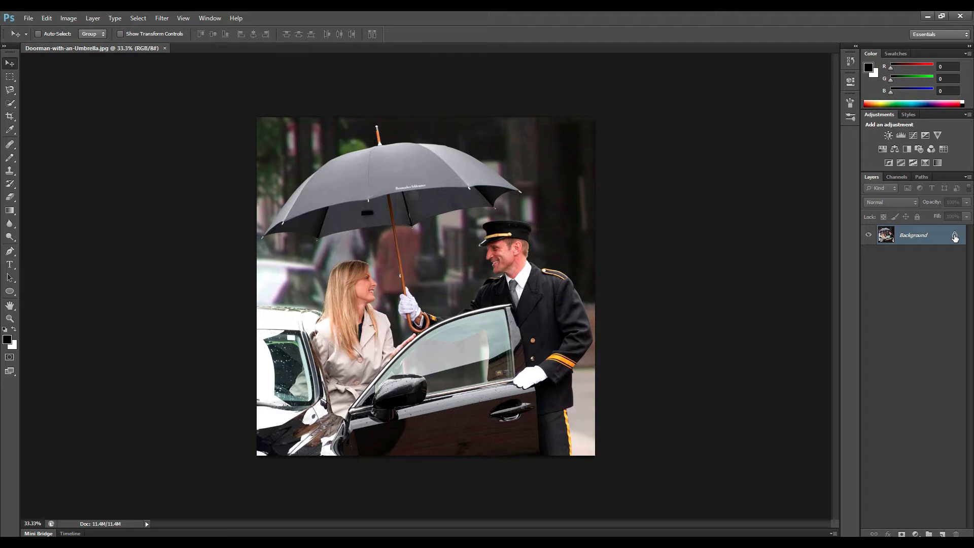
Convert the locked background into a regular layer and add a new empty layer above it.
double_click(955, 237)
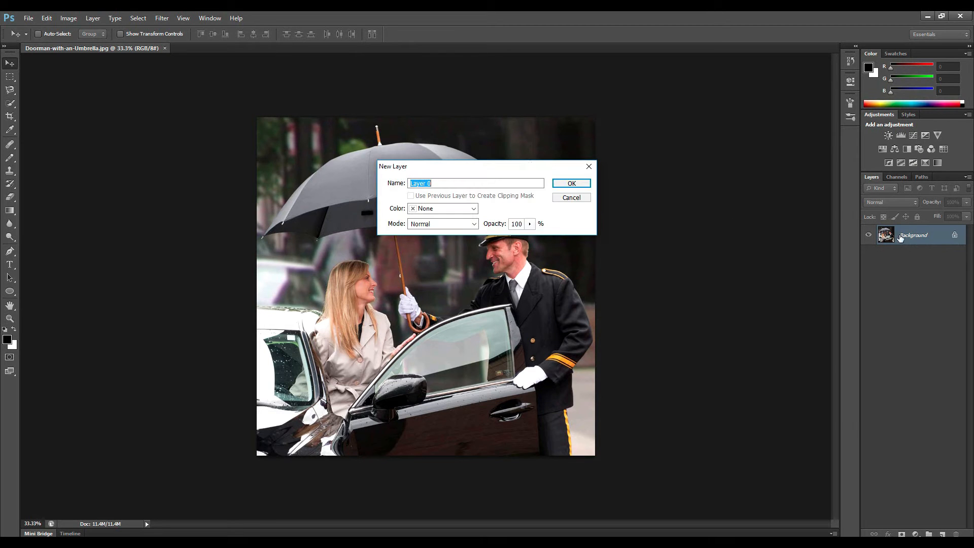
left_click(586, 187)
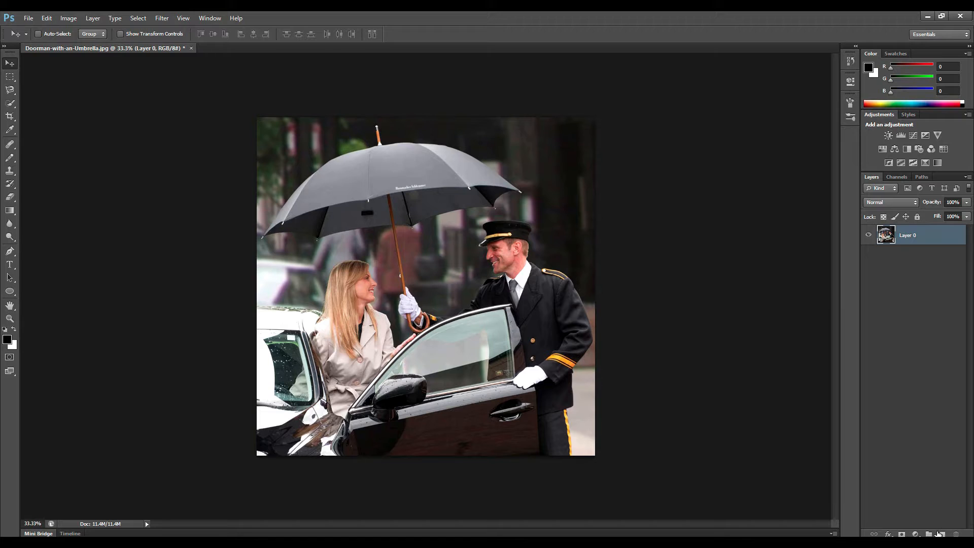
left_click(941, 534)
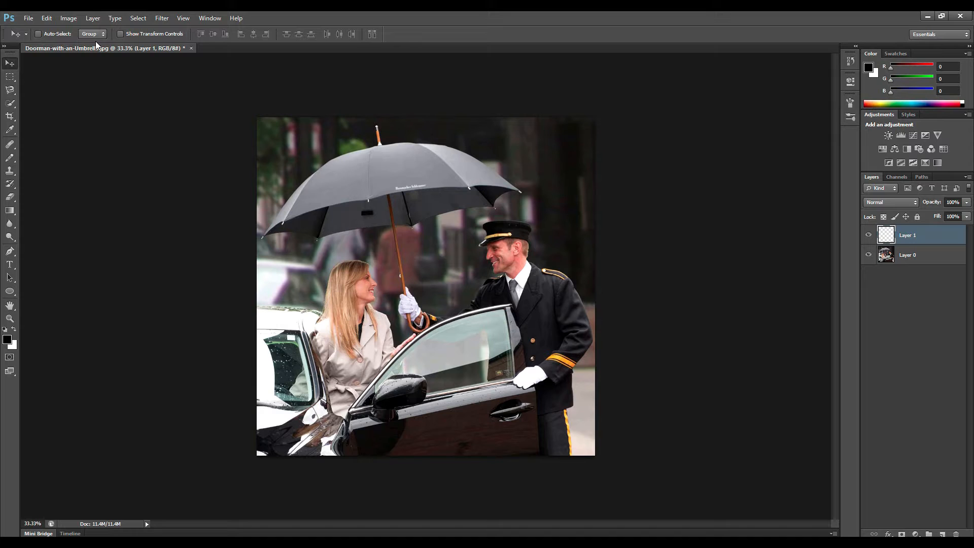
Fill the new layer with the black foreground color at 100% opacity in Normal mode.
key("shift+F5")
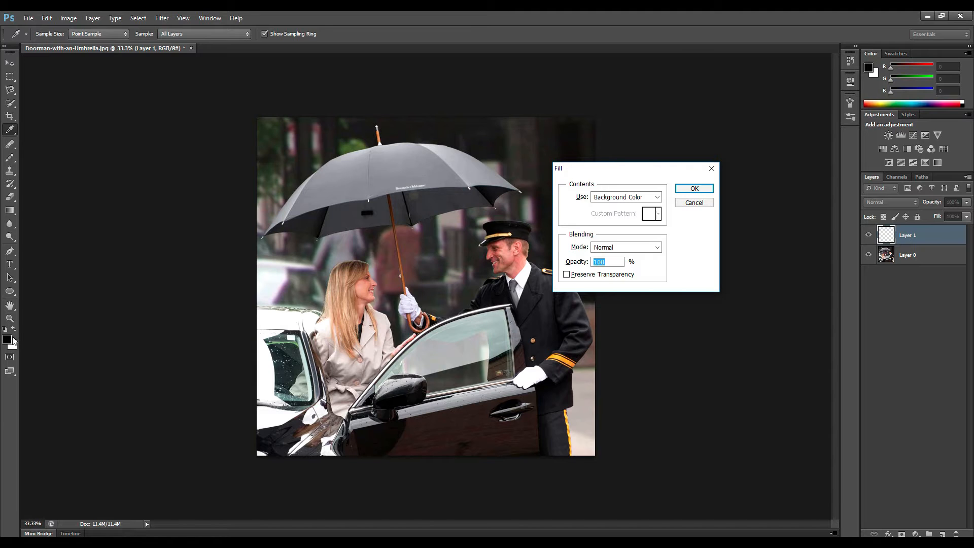
left_click(616, 198)
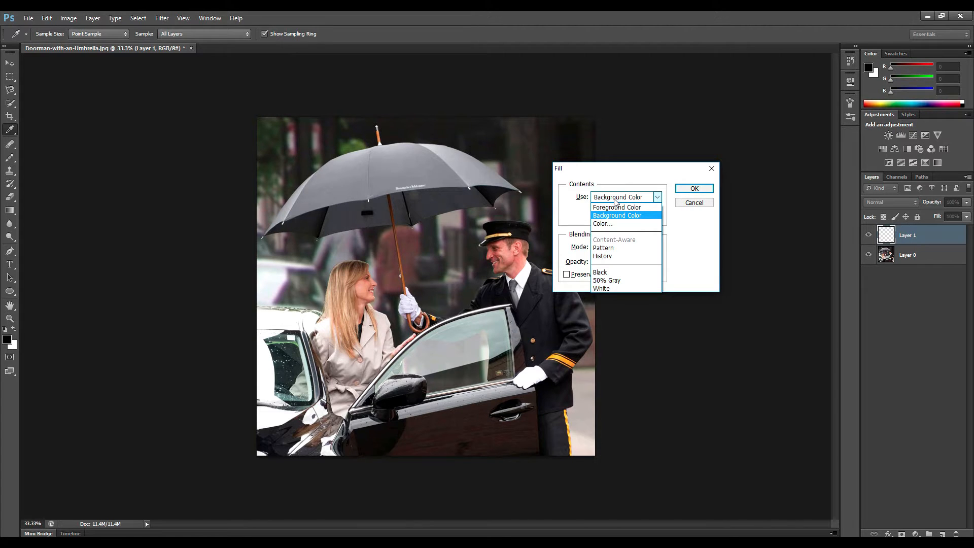
left_click(622, 208)
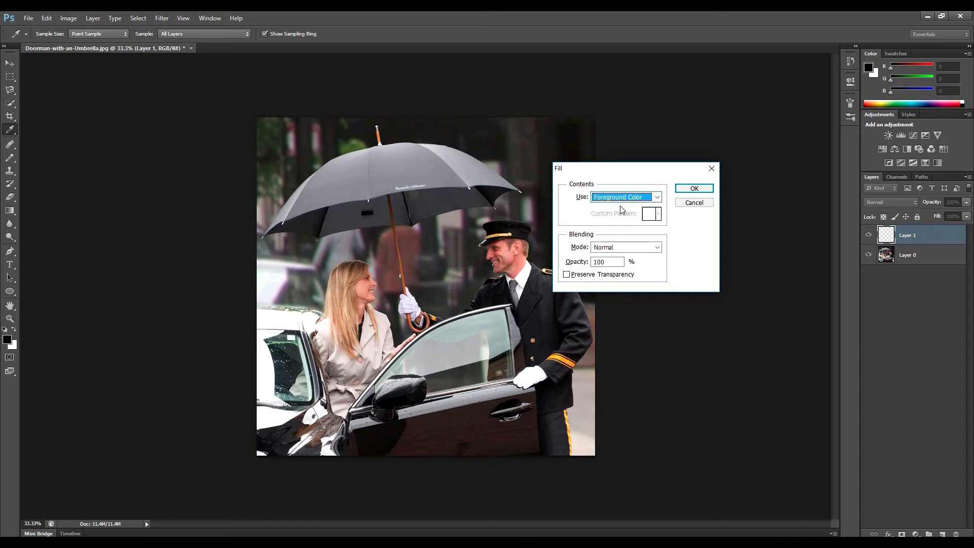
left_click(694, 188)
key("v")
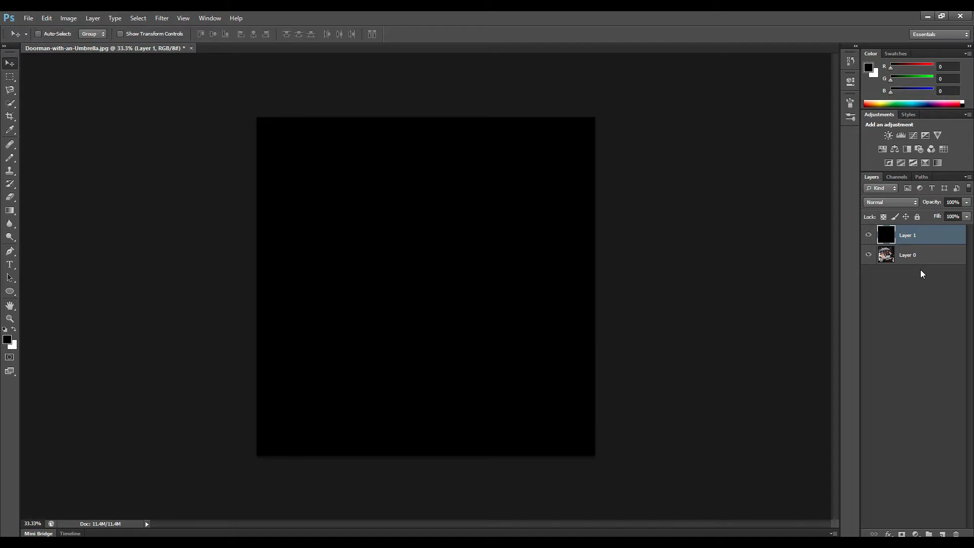
Add monochromatic noise with uniform distribution and an amount of 160% to the black layer.
left_click(162, 18)
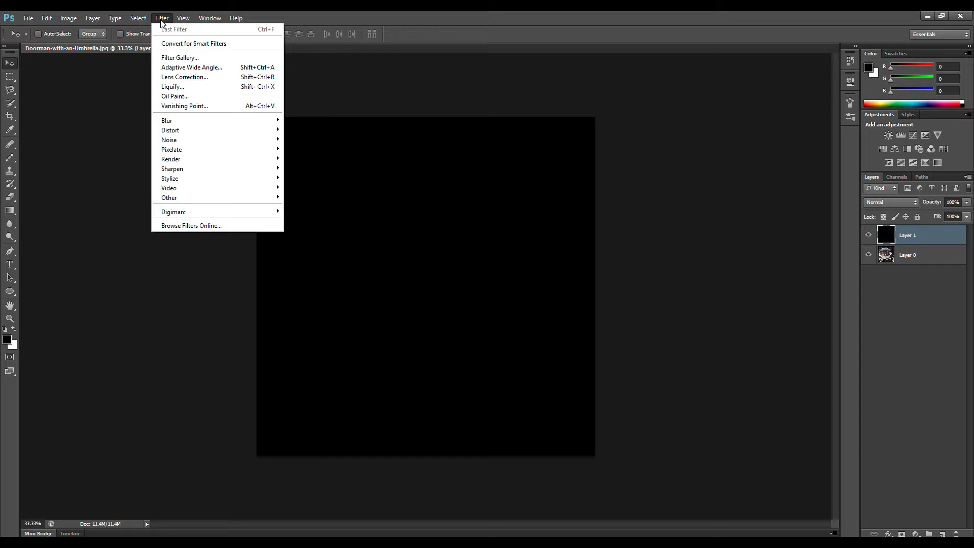
mouse_move(210, 141)
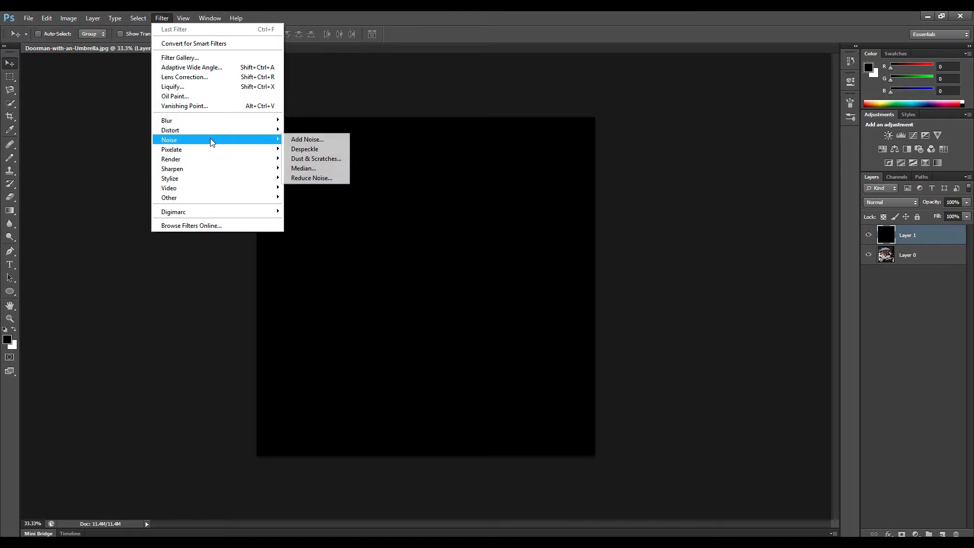
left_click(308, 140)
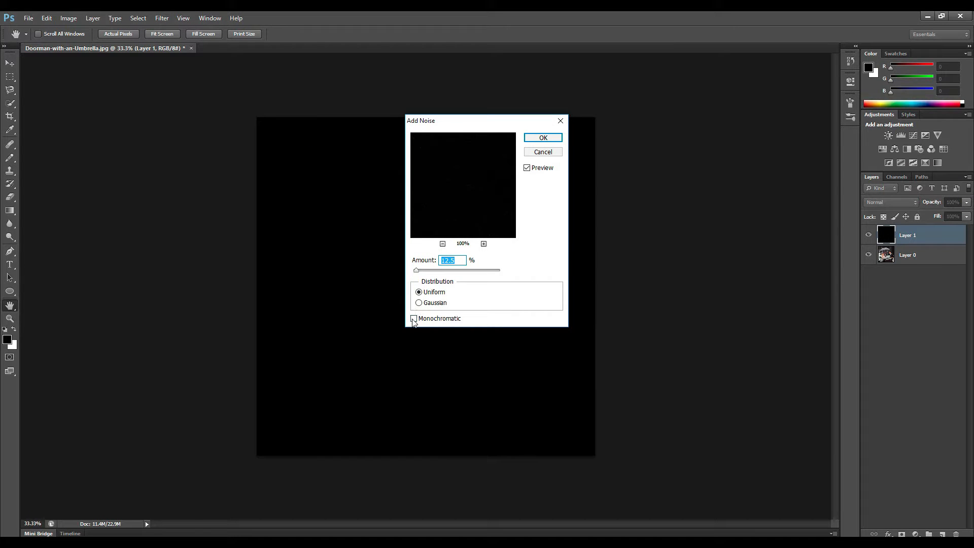
left_click_drag(480, 124, 636, 127)
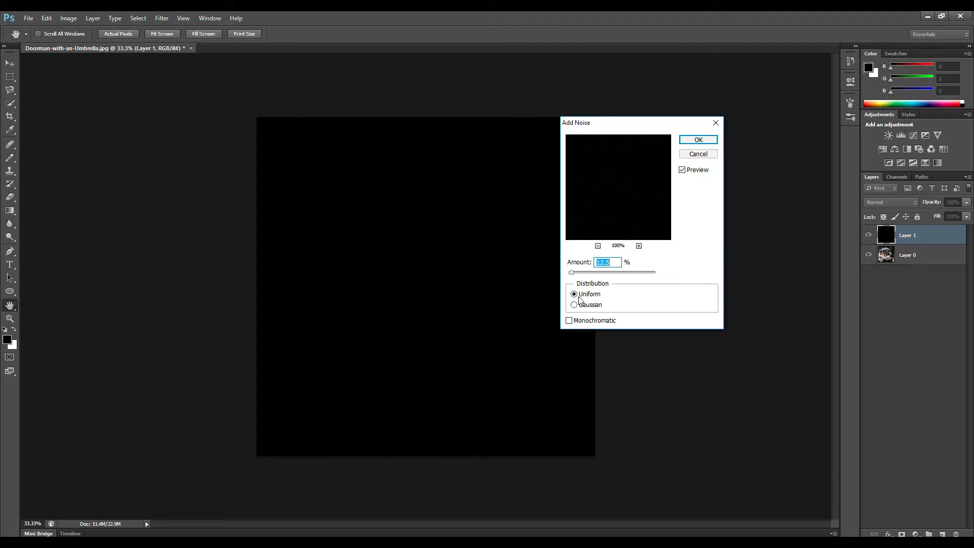
type("15")
key("BackSpace")
type("60")
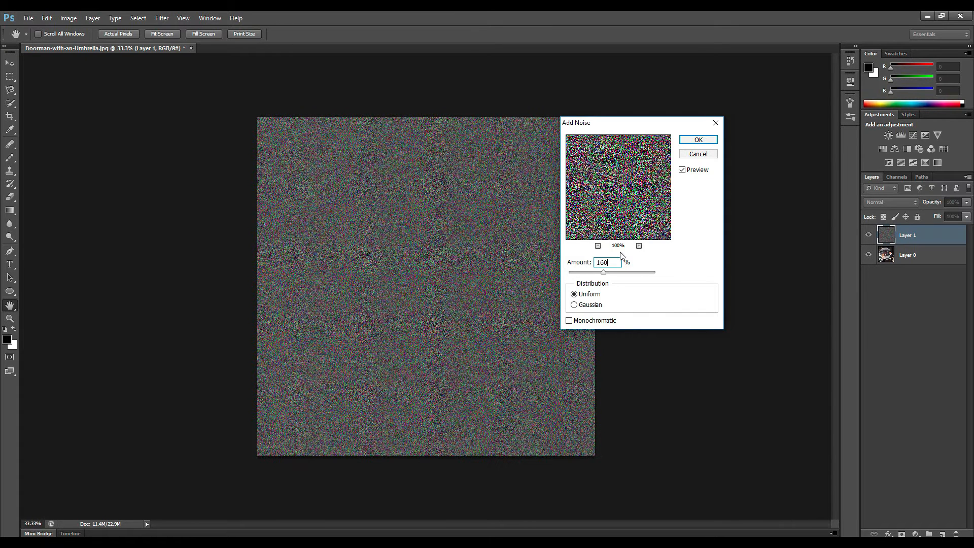
left_click(570, 321)
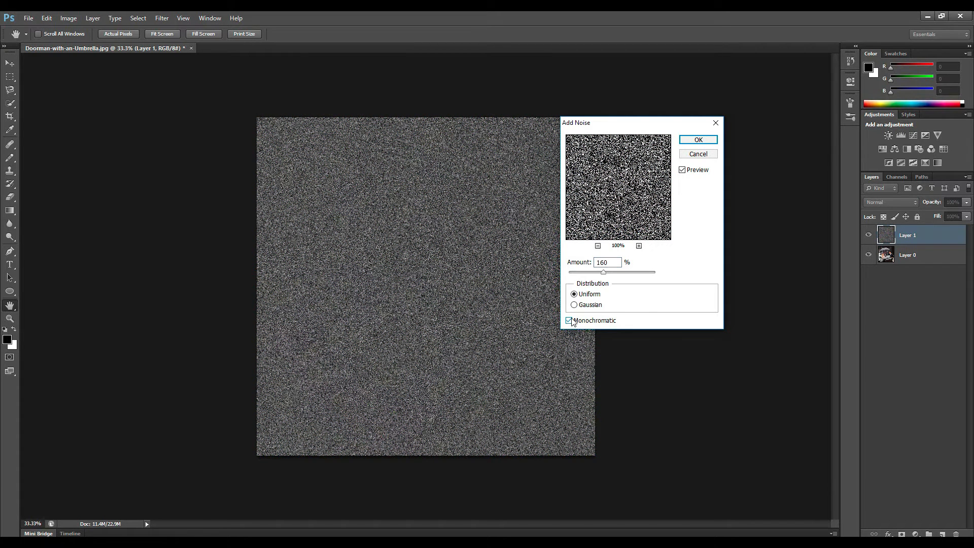
left_click(699, 141)
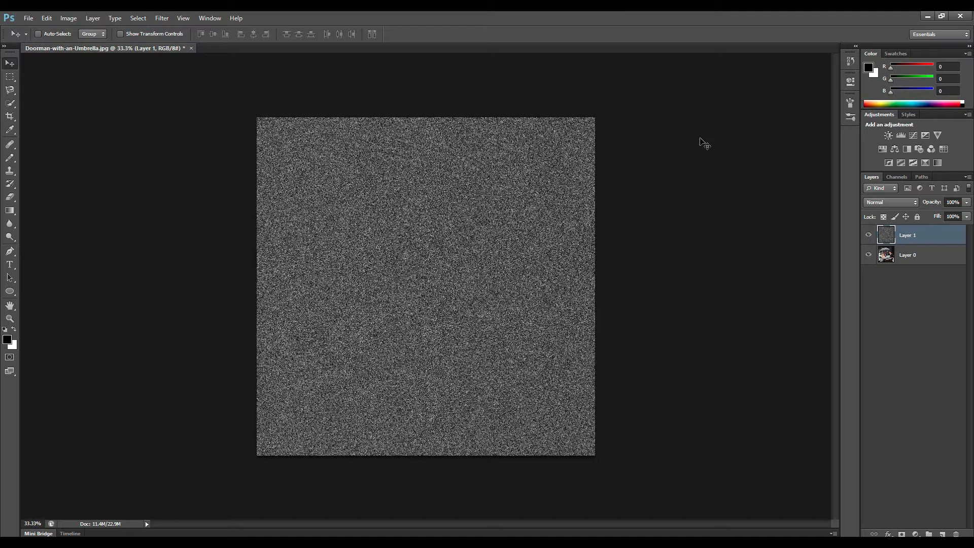
Copy a rectangular area from the middle of the noise onto its own layer and hide the full noise layer.
left_click(9, 77)
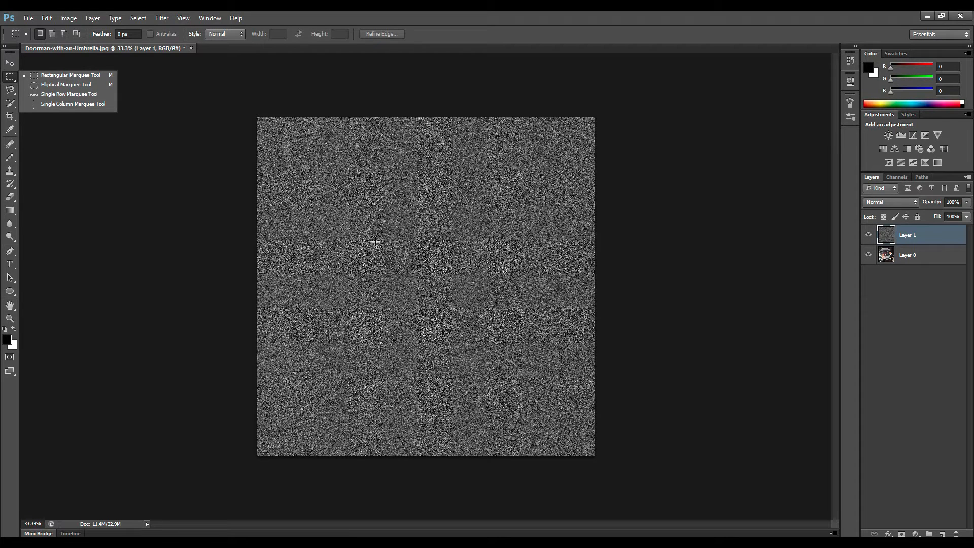
left_click_drag(378, 239, 477, 319)
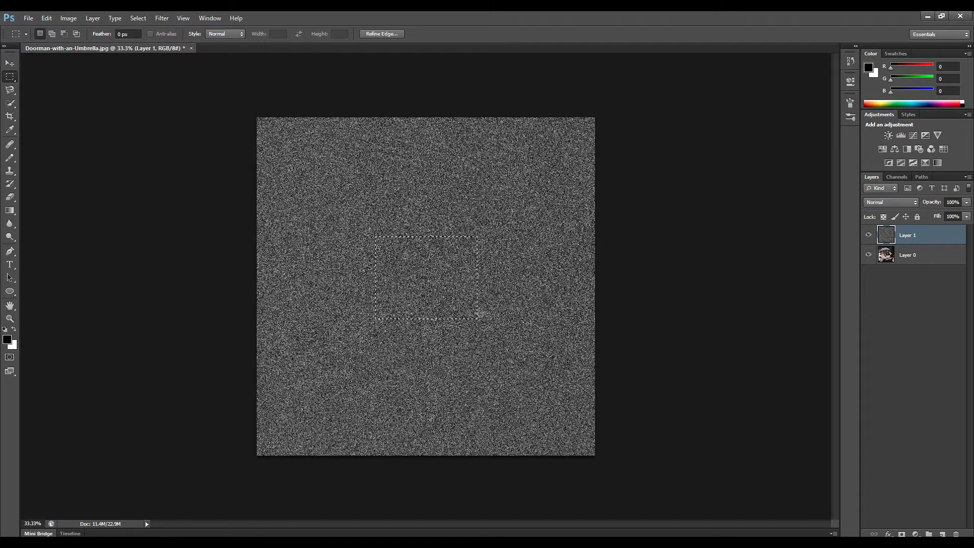
key("ctrl+j")
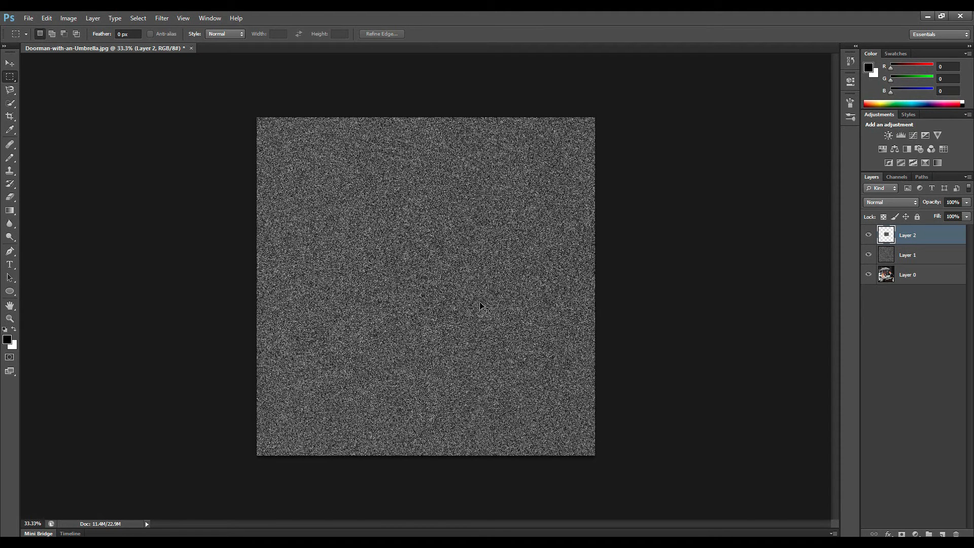
left_click(869, 255)
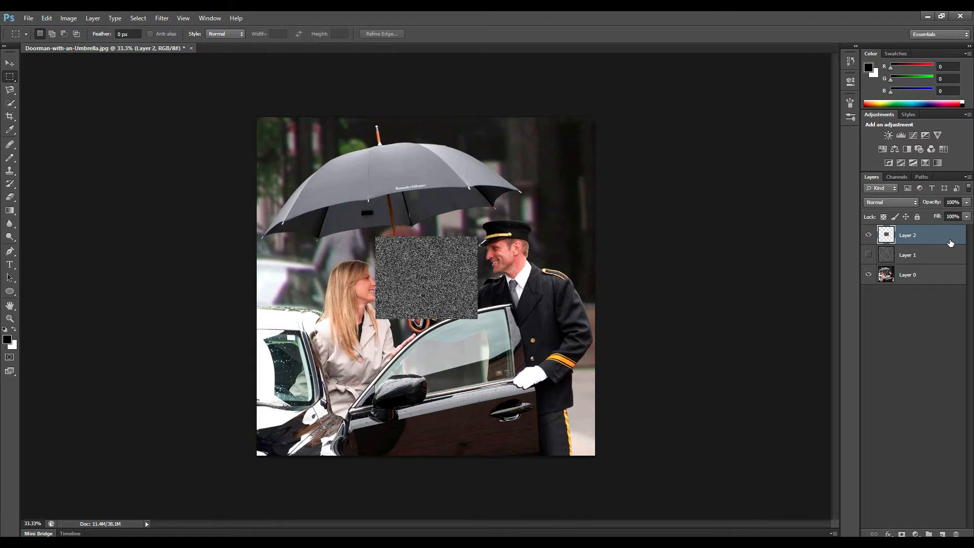
Enlarge the copied noise patch to about 454% with Free Transform, so that it covers the whole canvas.
key("ctrl+t")
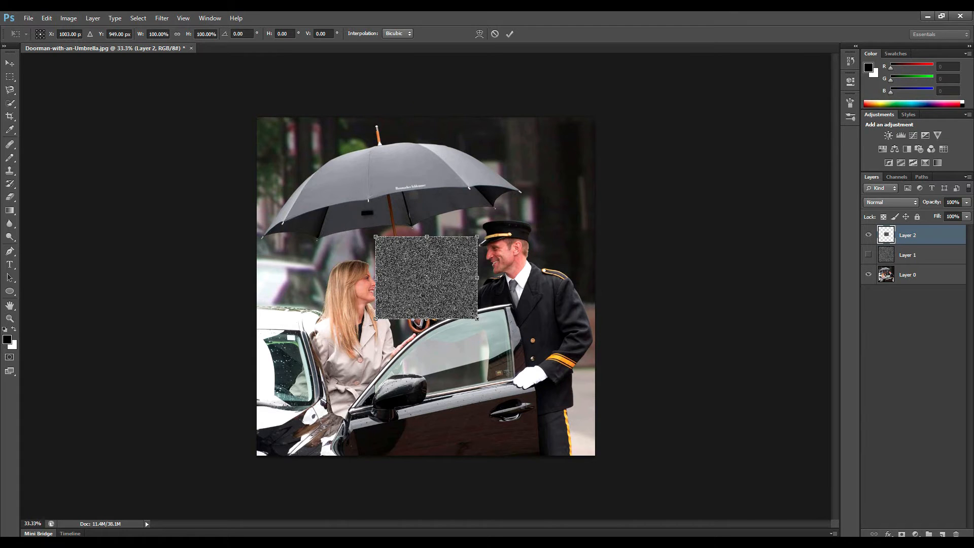
left_click_drag(477, 318, 602, 462)
left_click_drag(525, 363, 531, 371)
left_click_drag(635, 450, 664, 475)
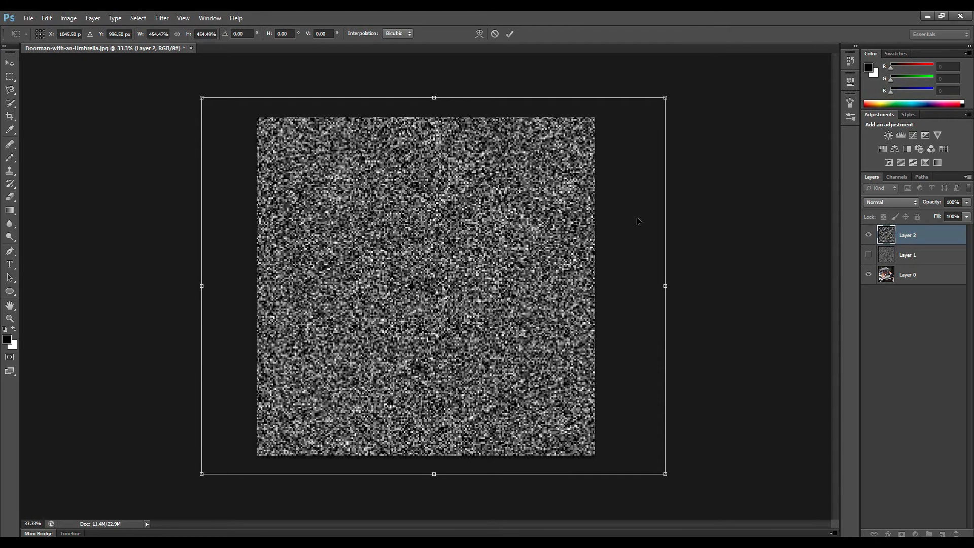
key("m")
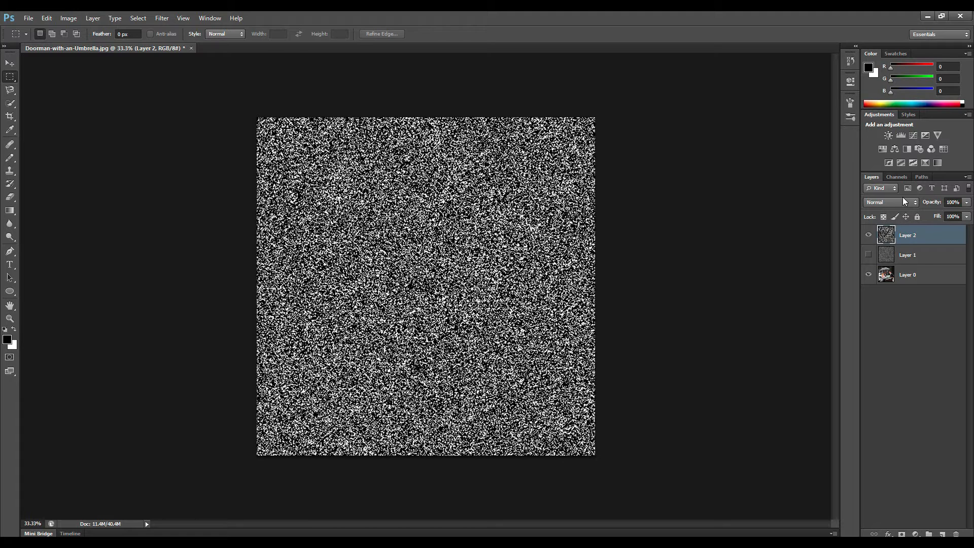
Set the enlarged noise layer's blend mode to Screen and convert it to a smart object.
left_click(900, 204)
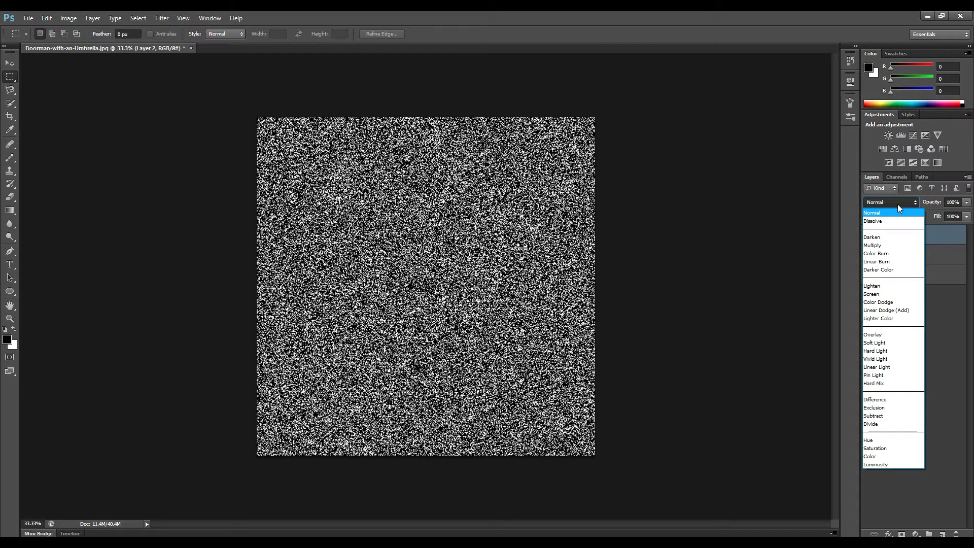
left_click(891, 295)
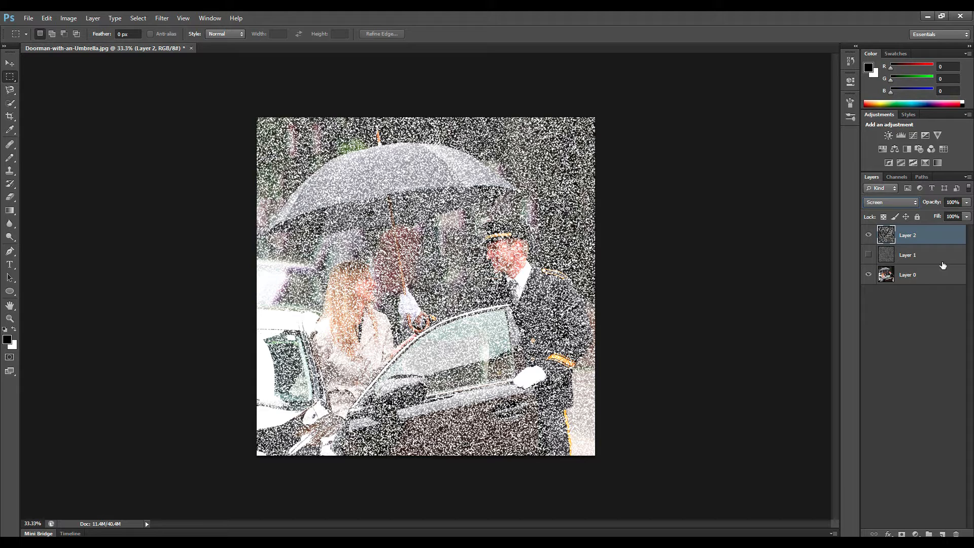
right_click(887, 241)
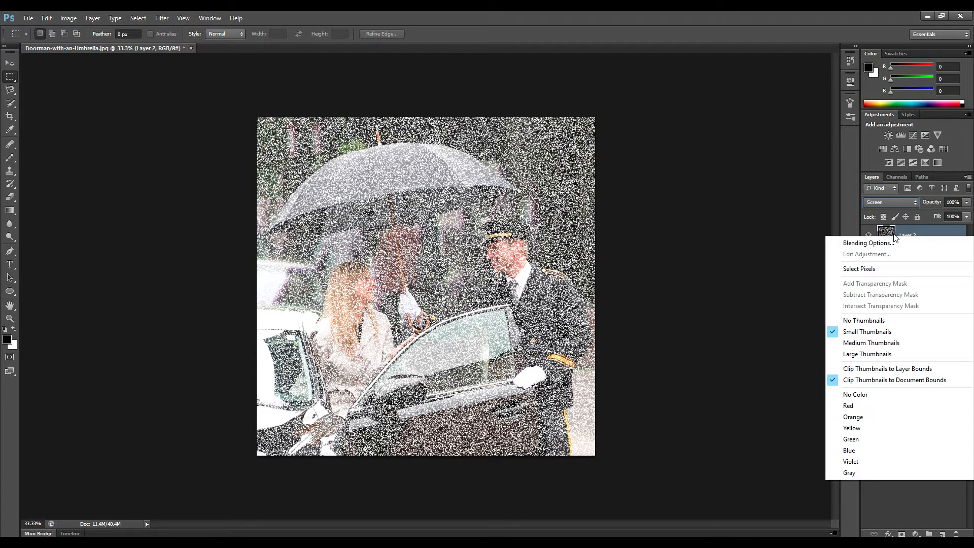
left_click(910, 235)
right_click(910, 236)
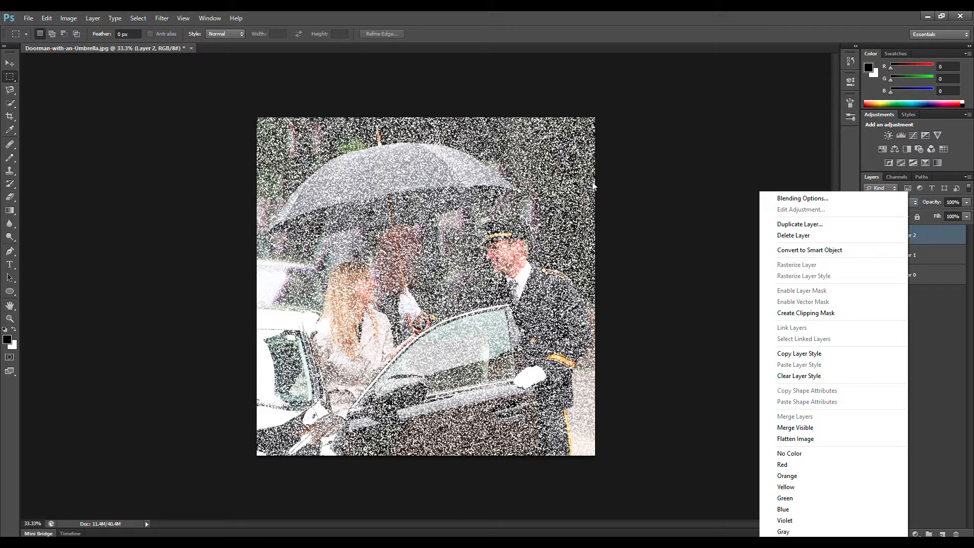
left_click(808, 250)
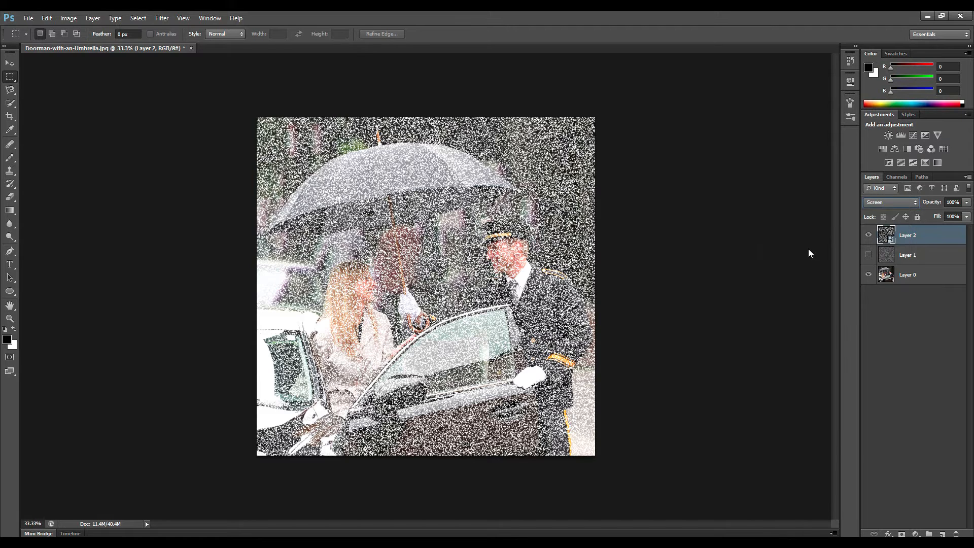
Apply a Motion Blur filter to the enlarged noise layer with an angle of -66° and a distance of 45 pixels.
left_click(163, 19)
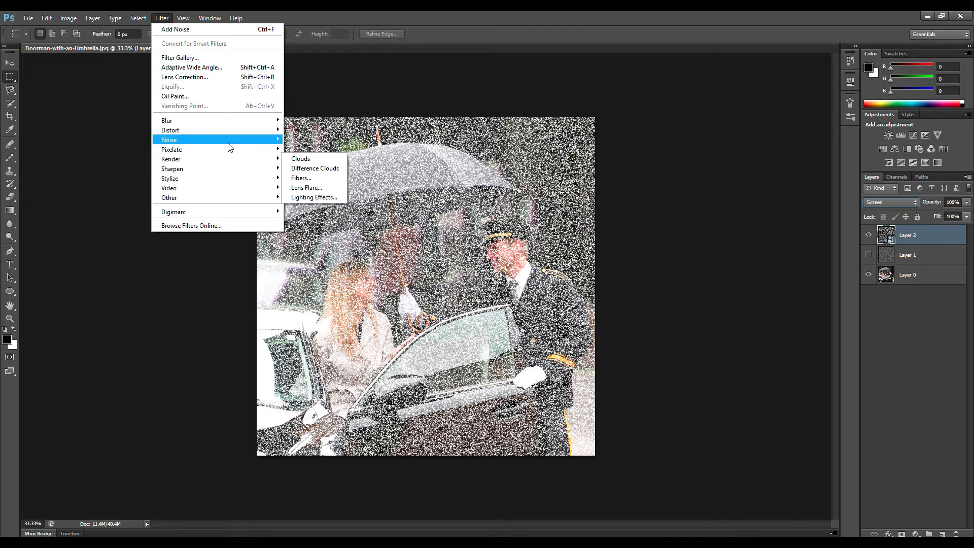
mouse_move(239, 122)
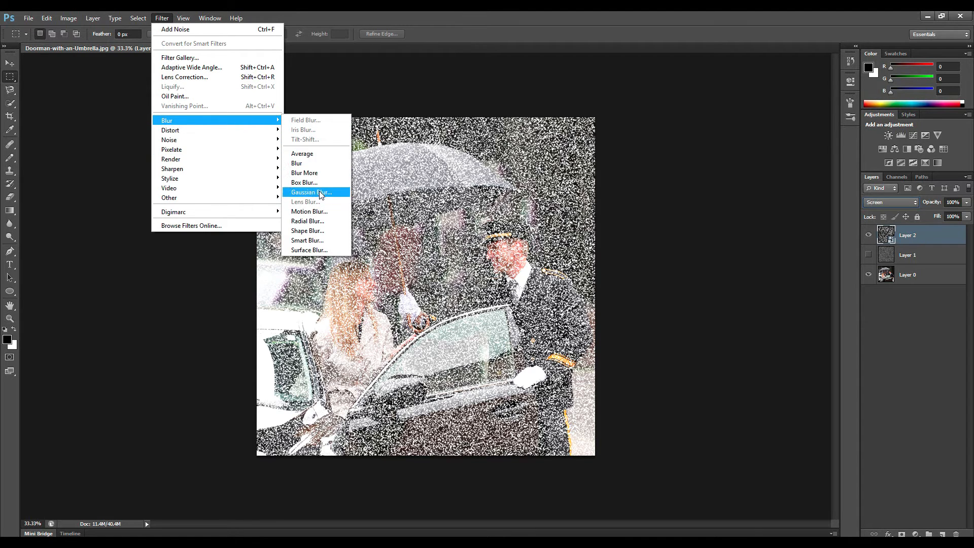
left_click(343, 212)
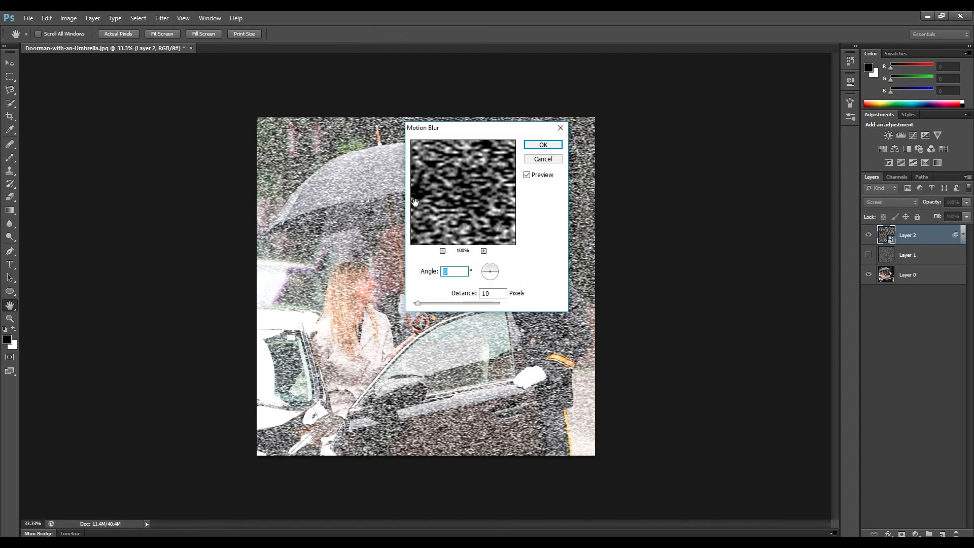
left_click_drag(494, 132, 711, 130)
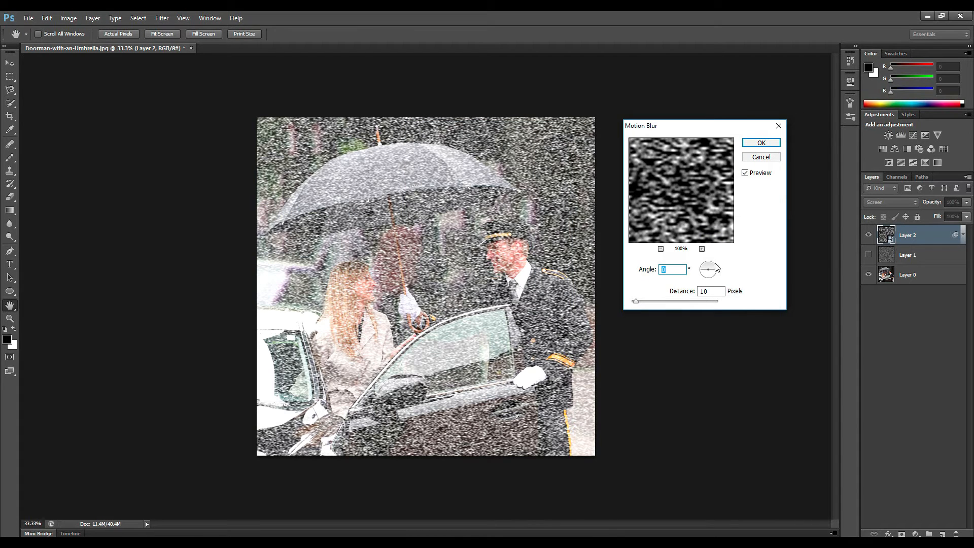
mouse_move(705, 277)
left_mouse_down()
mouse_move(704, 268)
mouse_move(709, 277)
left_mouse_up()
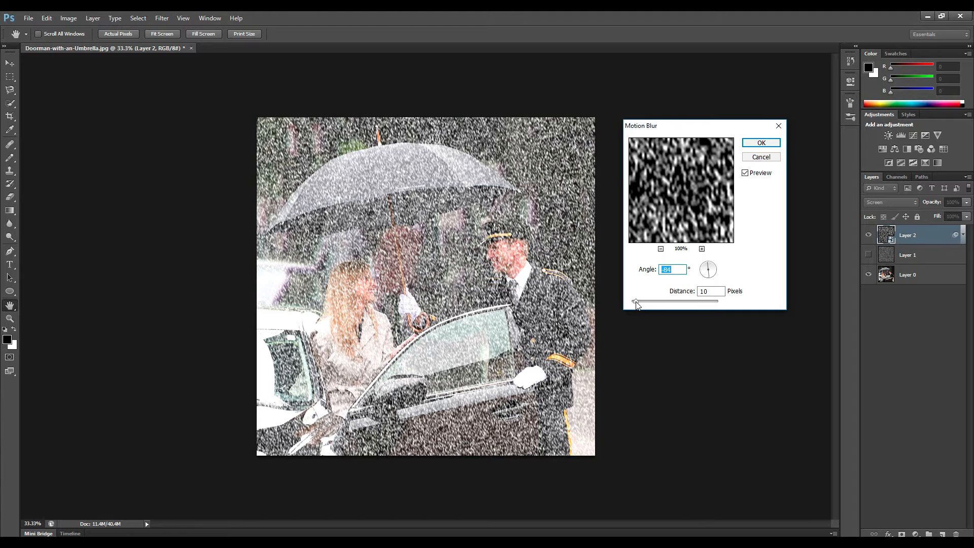
left_click_drag(636, 302, 654, 301)
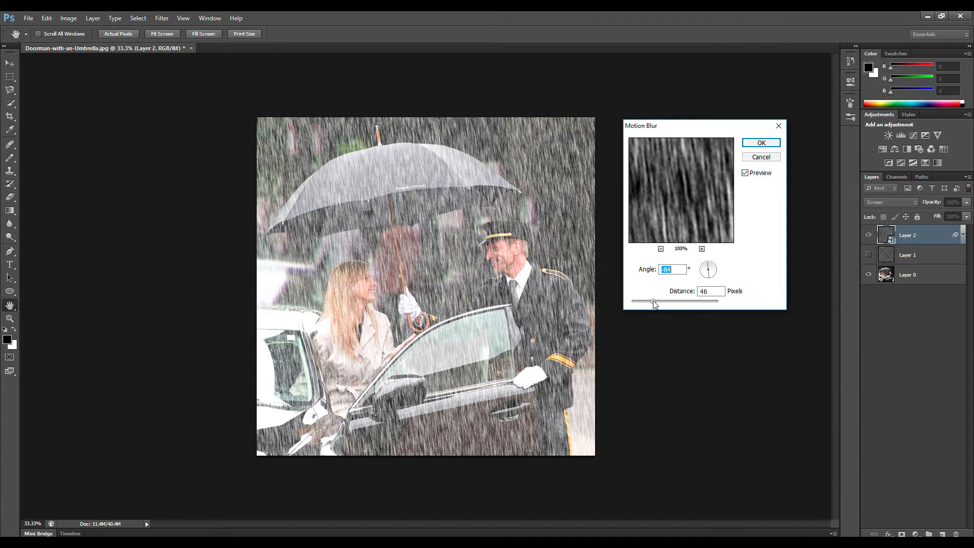
left_click(708, 263)
left_click(710, 266)
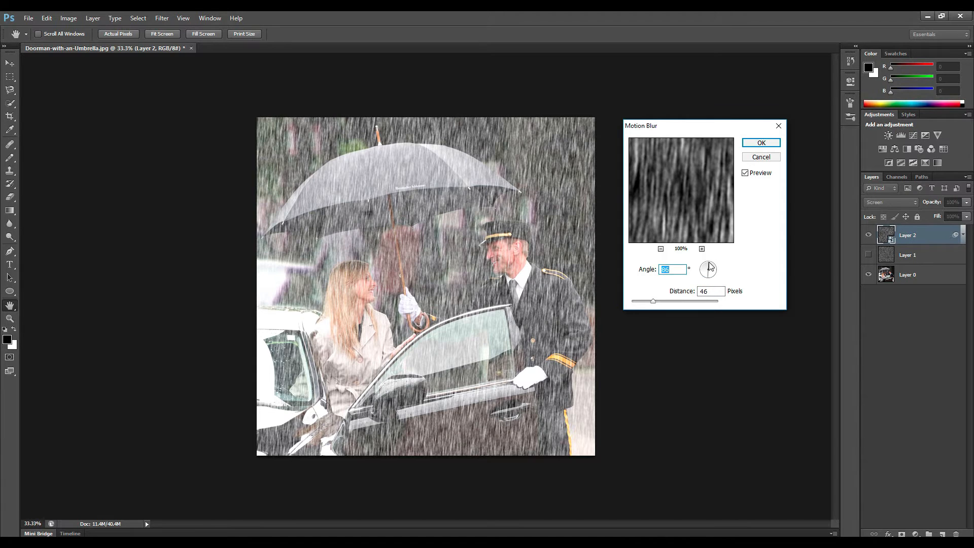
left_click(710, 267)
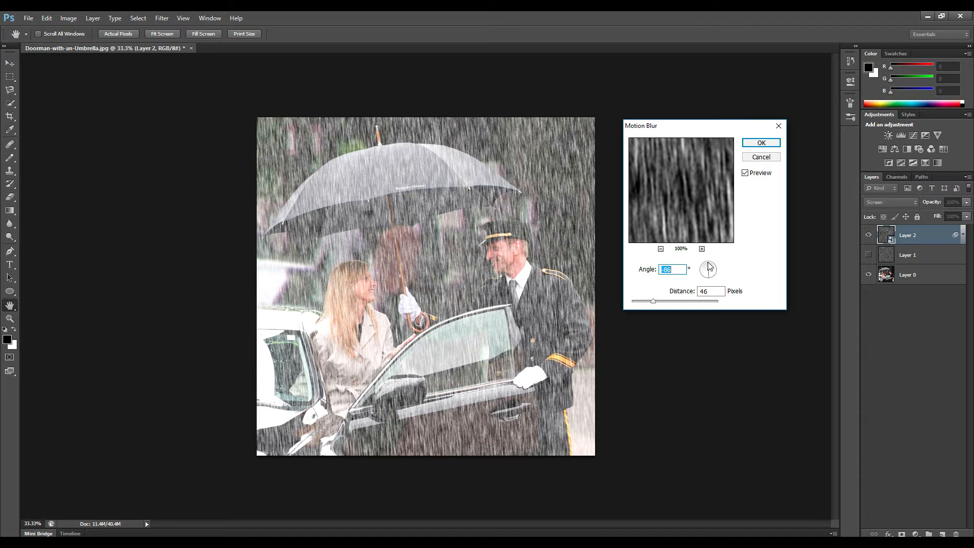
left_click(708, 268)
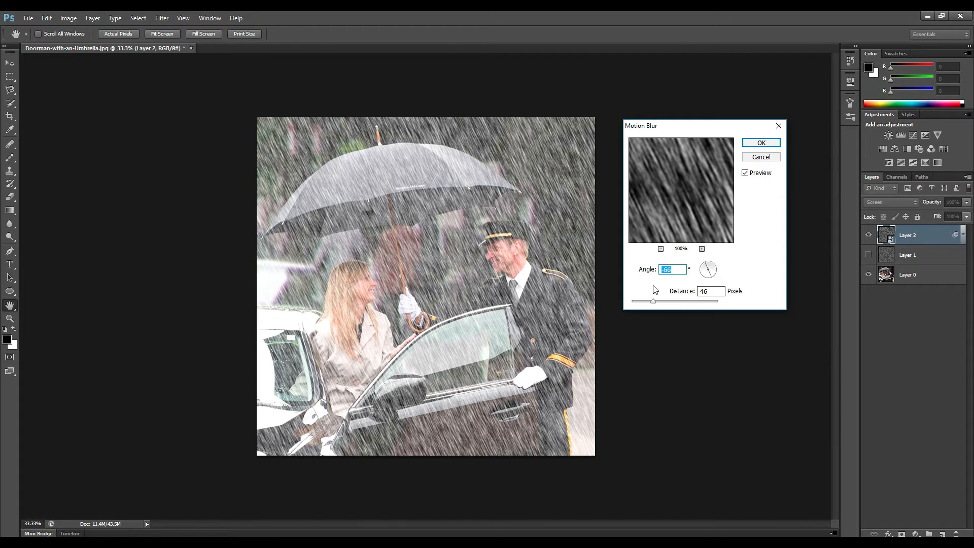
left_click_drag(654, 303, 651, 305)
key("Return")
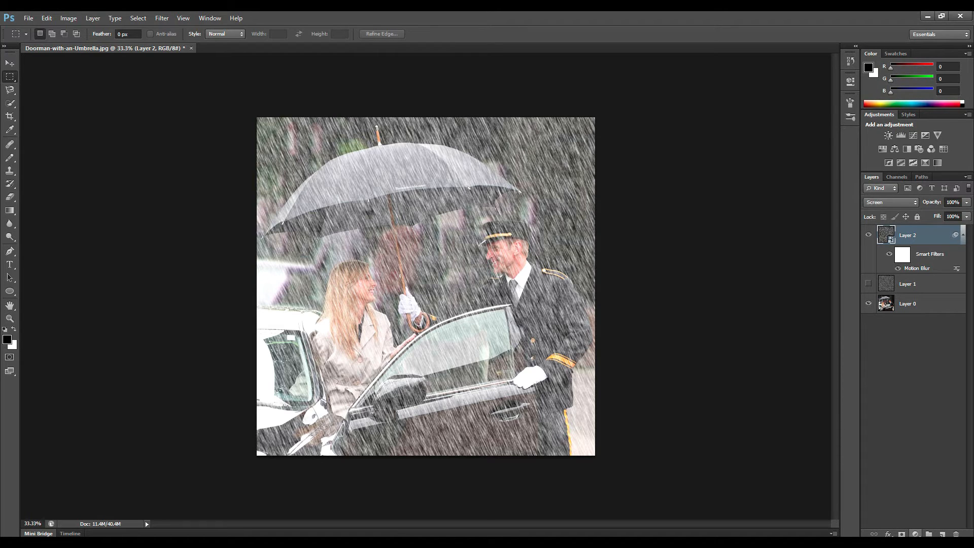
Add a Levels adjustment clipped to the blurred noise layer, with black input 105, midtone 0.88 and a slightly lowered white input.
left_click(916, 534)
left_click(915, 367)
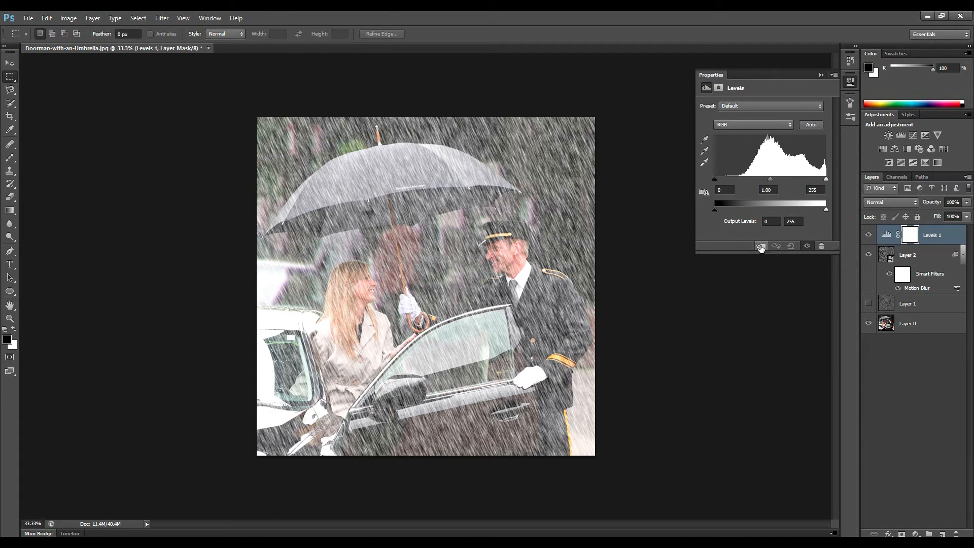
left_click(761, 246)
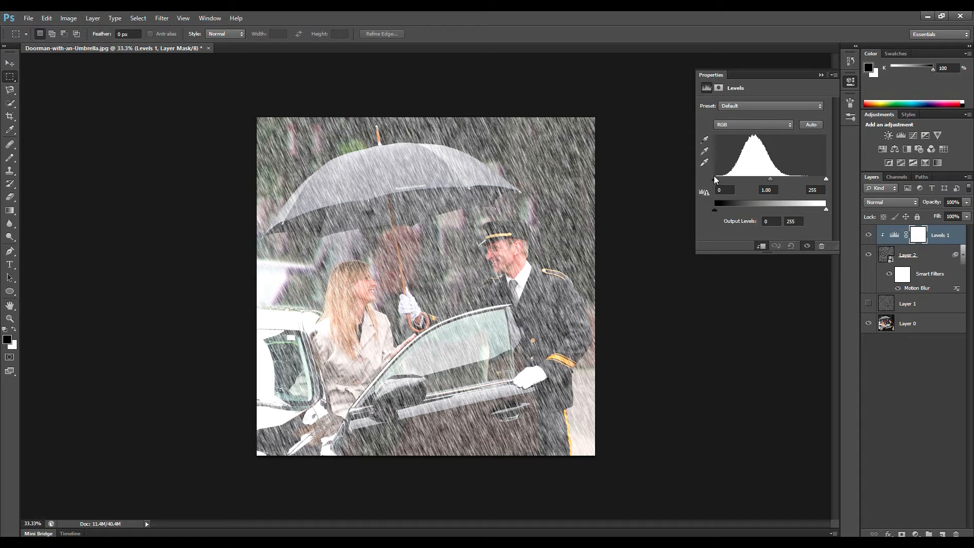
left_click_drag(714, 178, 761, 187)
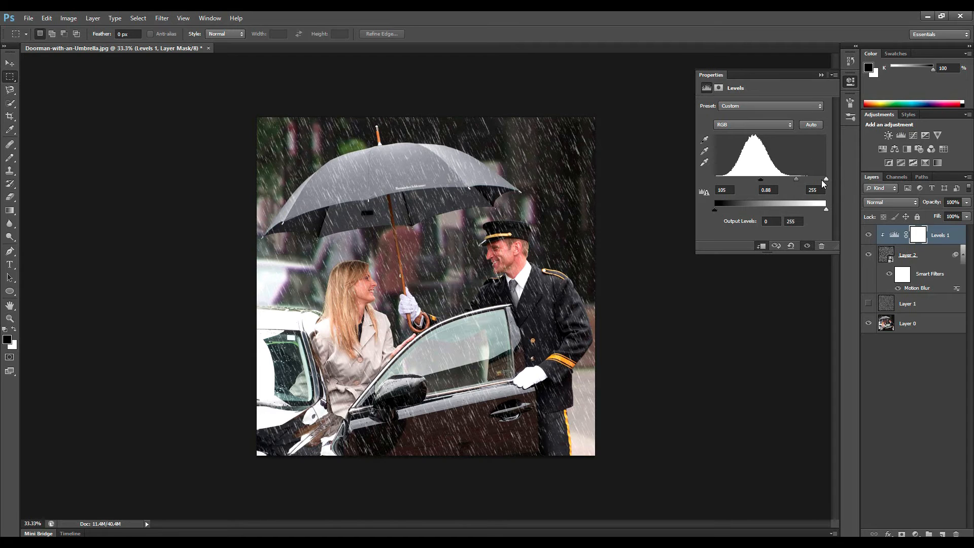
left_click_drag(825, 179, 822, 180)
left_click(821, 75)
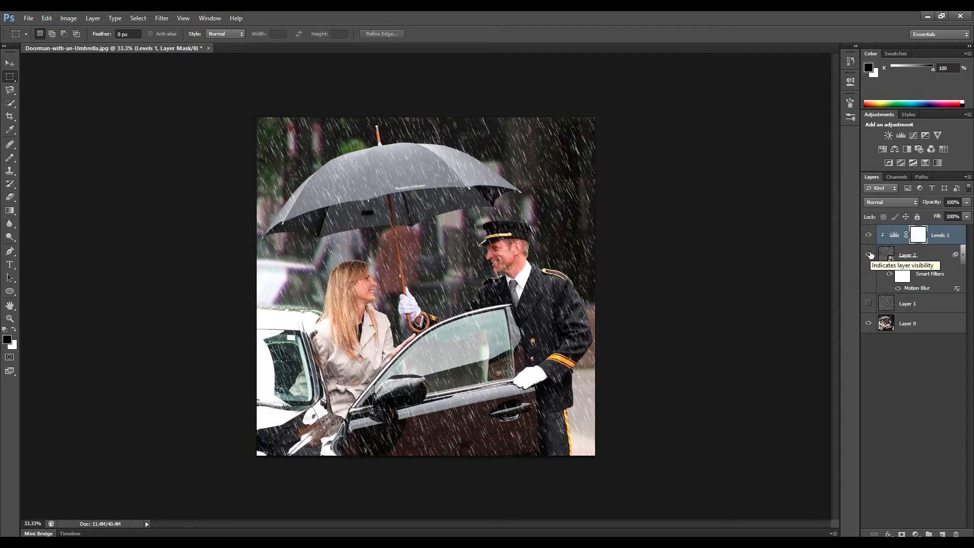
Duplicate the blurred noise layer above the Levels adjustment, and hide both the Levels adjustment and the original noise layer.
left_click(868, 235)
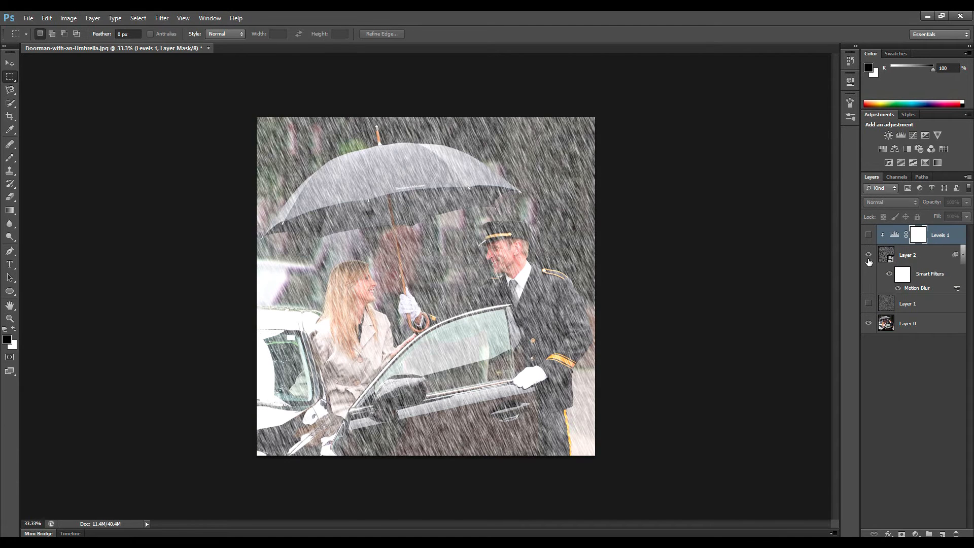
left_click(921, 256)
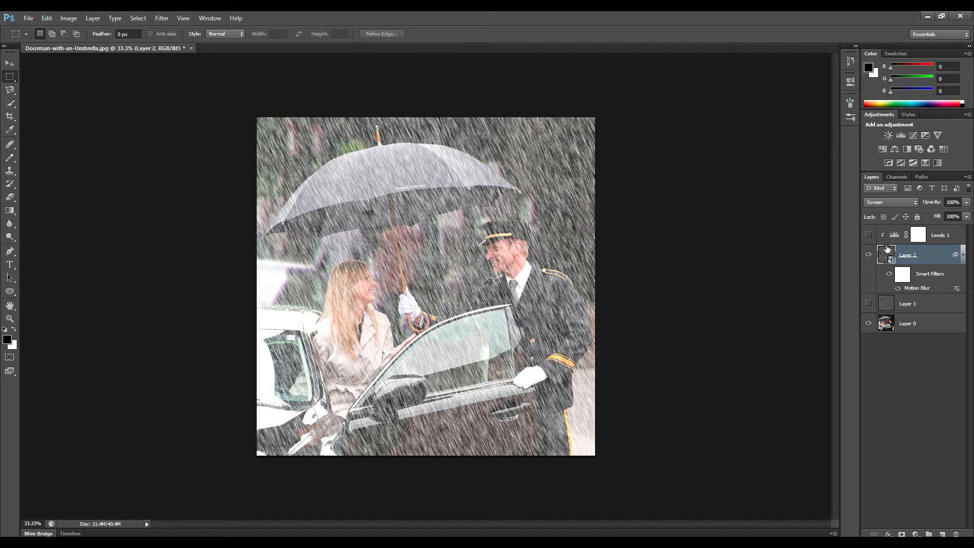
key("ctrl+j")
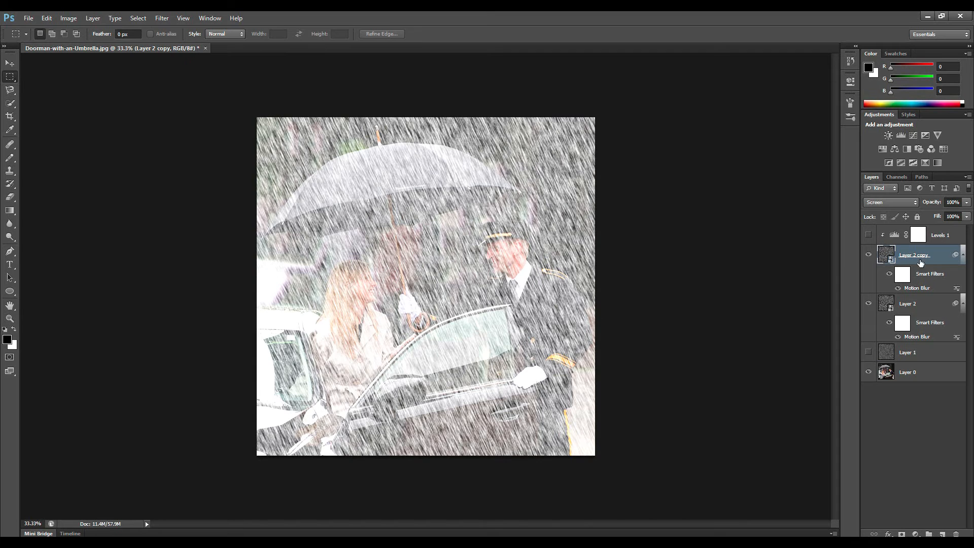
left_click_drag(920, 269, 920, 227)
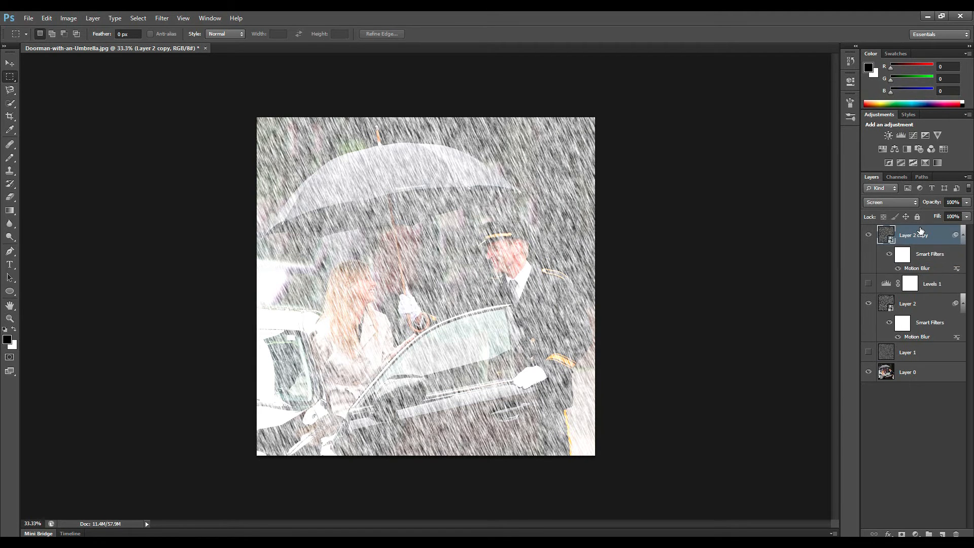
left_click(868, 305)
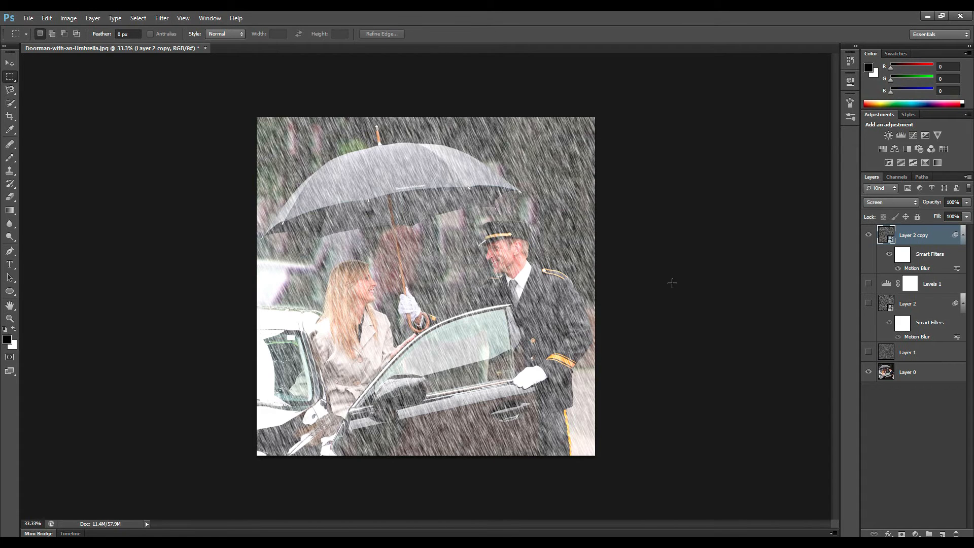
Scale the duplicated noise layer to about 248% and rotate it about -12.4° with Free Transform, positioned to cover the whole canvas.
key("ctrl+t")
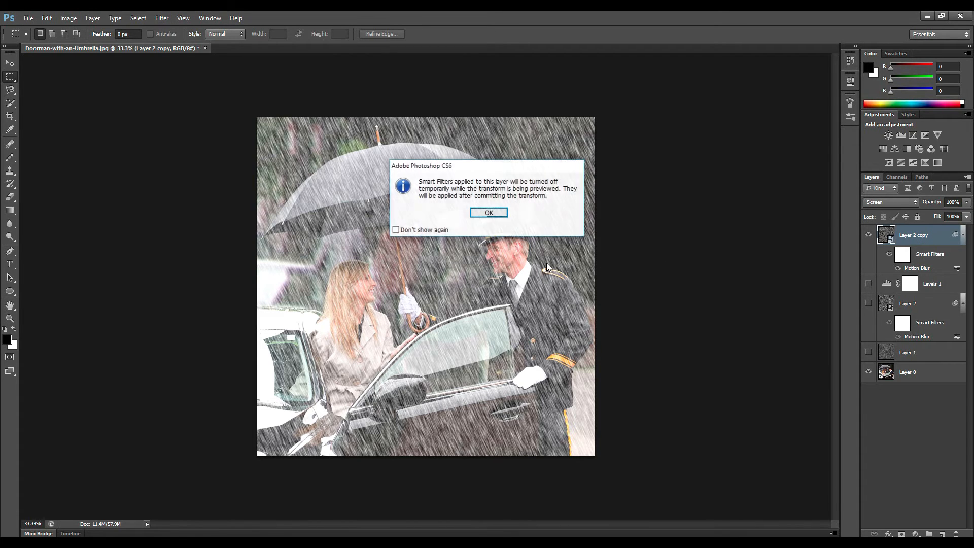
left_click(488, 212)
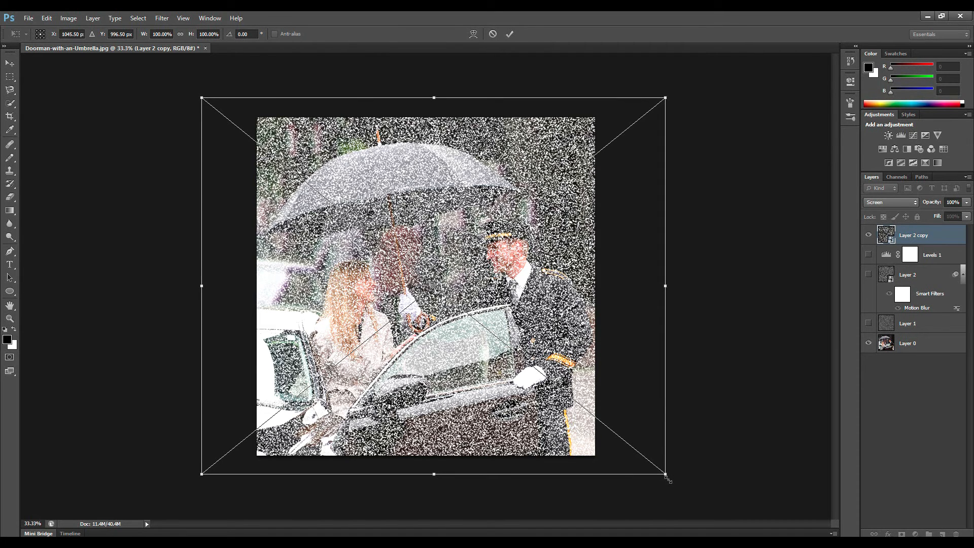
left_click_drag(668, 480, 648, 399)
mouse_move(460, 324)
left_mouse_down()
mouse_move(460, 264)
mouse_move(404, 86)
mouse_move(445, 388)
mouse_move(459, 332)
left_mouse_up()
left_click_drag(665, 404, 587, 337)
left_click_drag(475, 317, 446, 288)
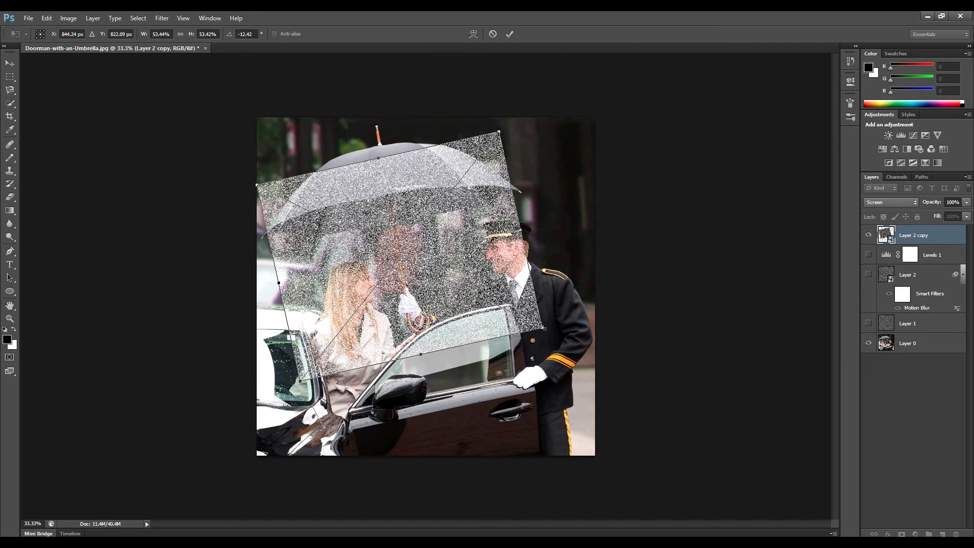
left_click_drag(545, 329, 804, 487)
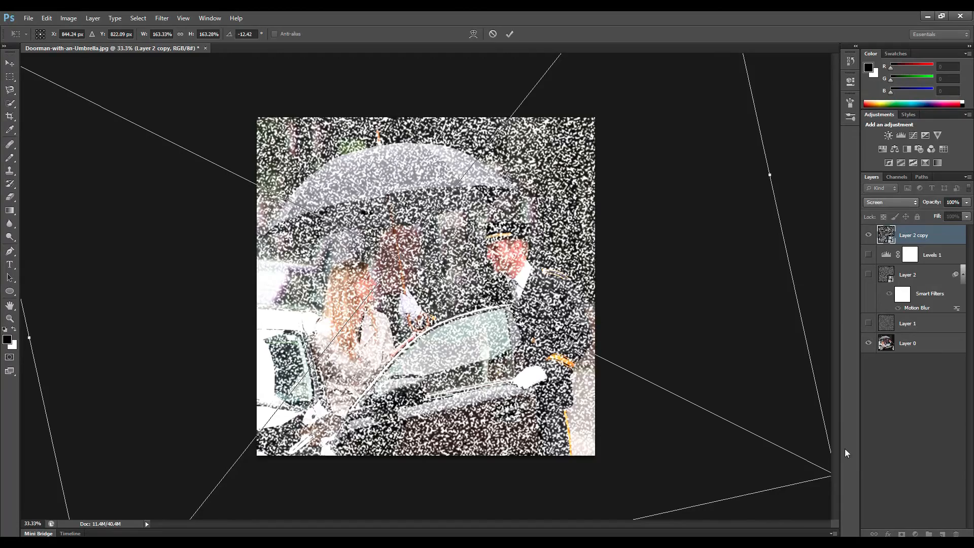
left_click_drag(573, 412, 506, 337)
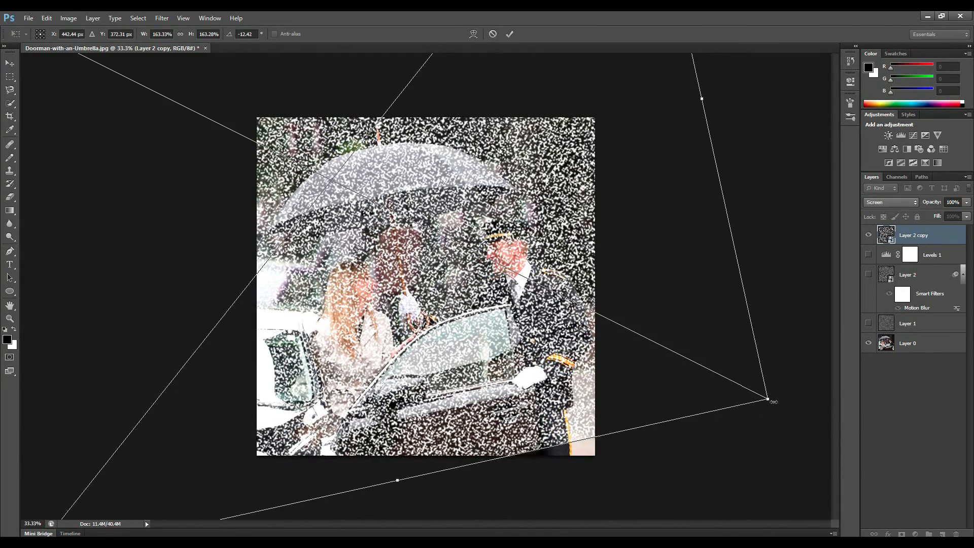
left_click_drag(768, 401, 929, 480)
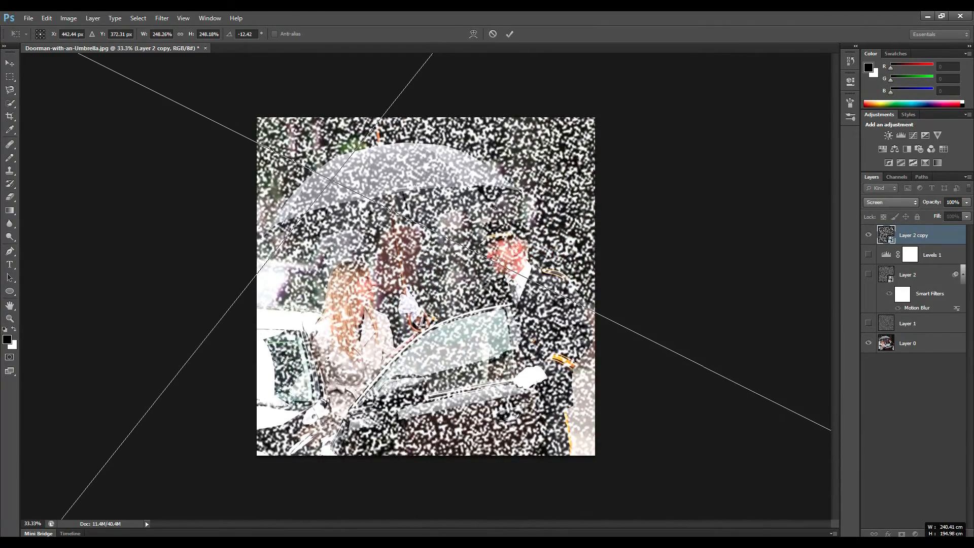
left_click_drag(453, 329, 463, 26)
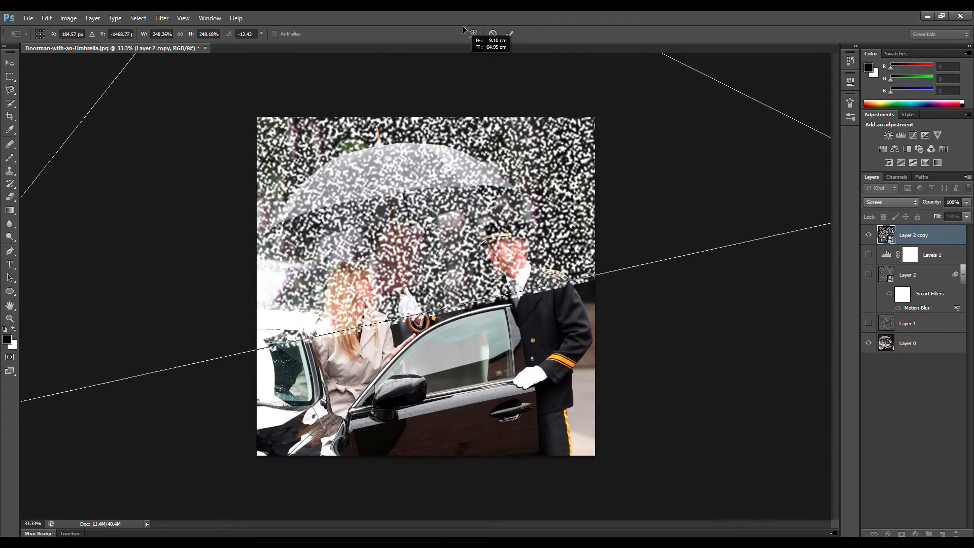
left_click_drag(444, 268, 507, 457)
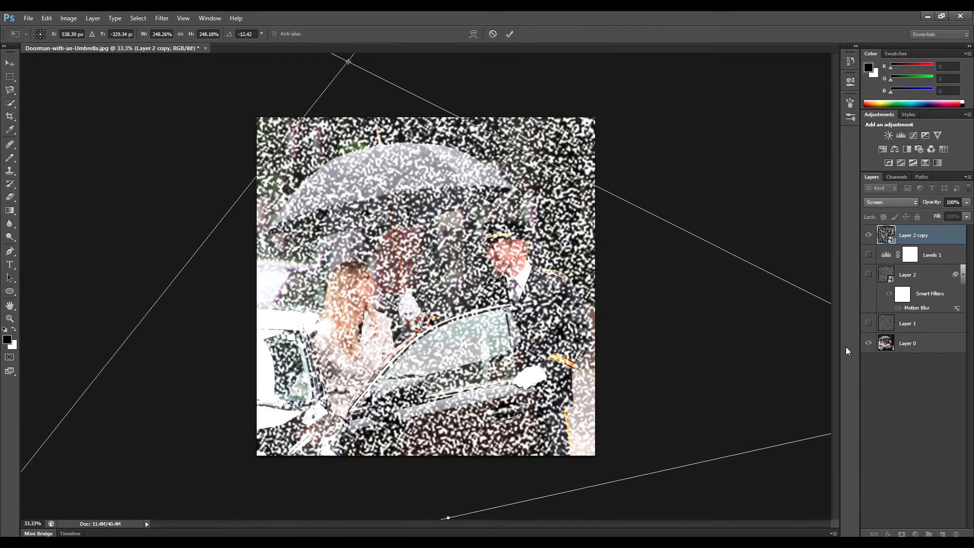
left_click(509, 34)
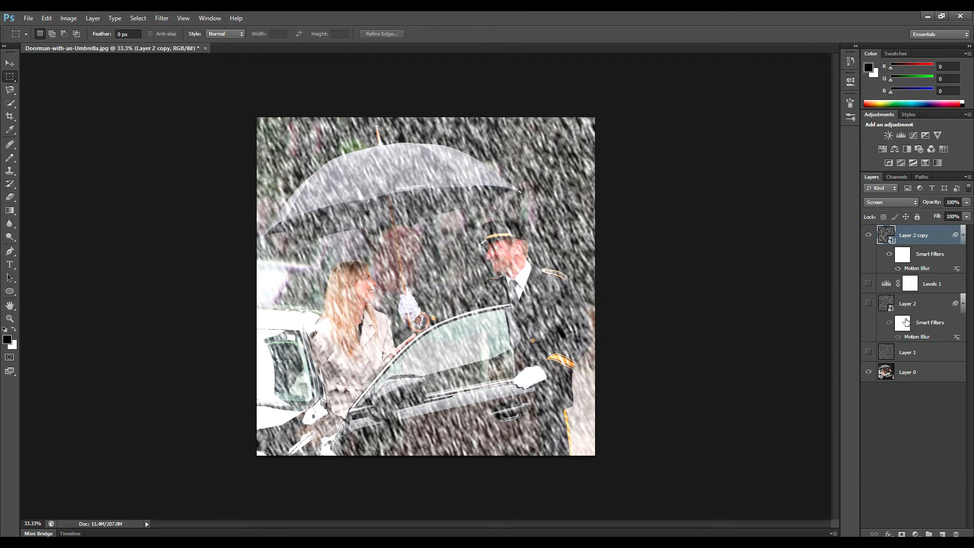
Edit the duplicated layer's Motion Blur smart filter, setting the angle to -65° and fine-tuning the distance.
double_click(917, 269)
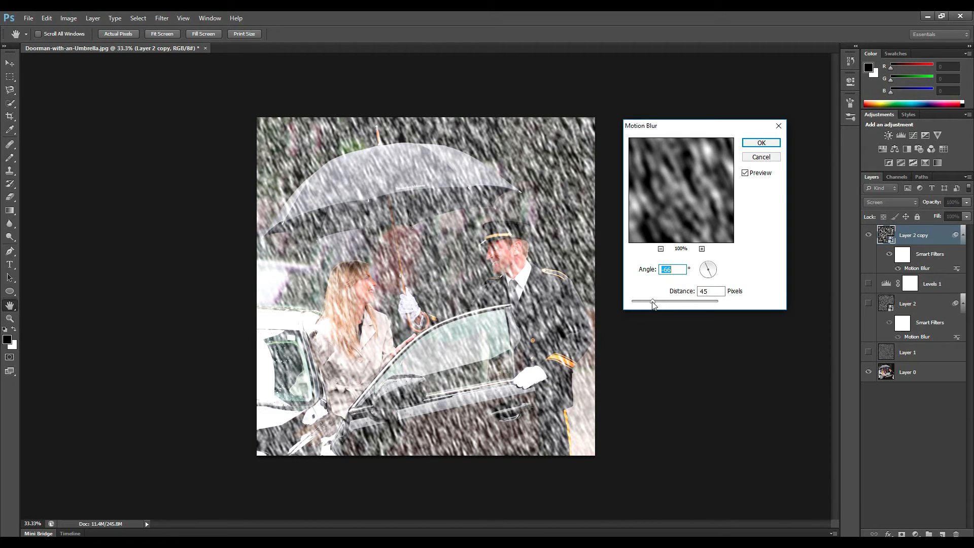
left_click_drag(653, 304, 653, 307)
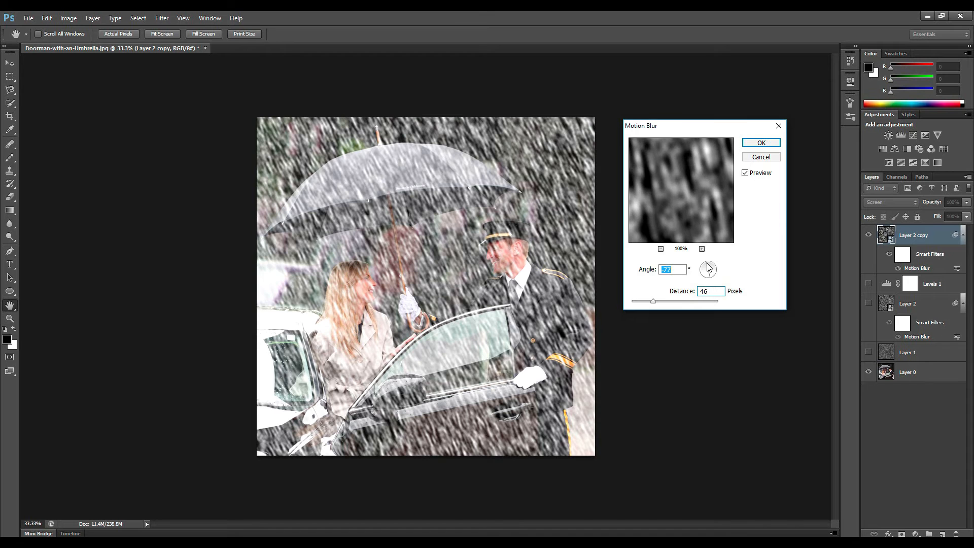
left_click_drag(709, 268, 705, 264)
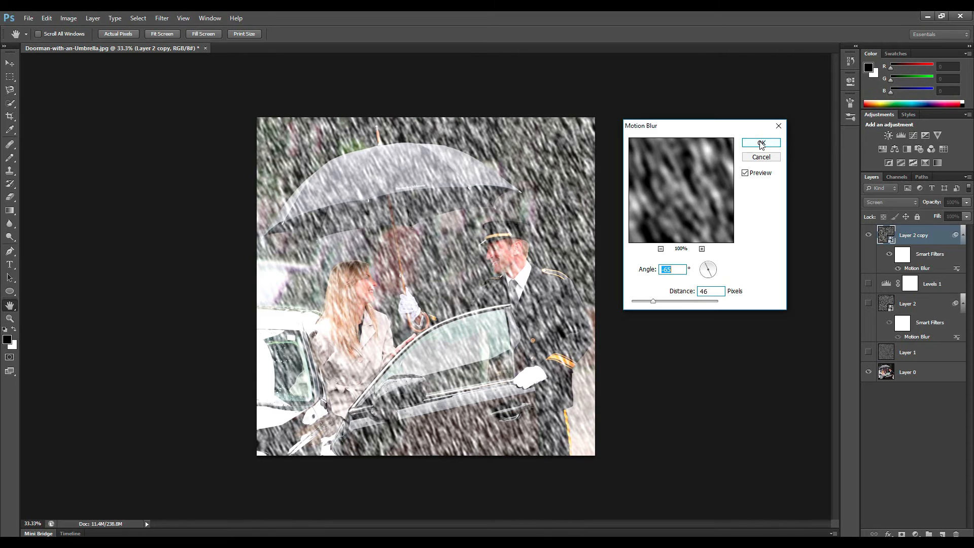
left_click(655, 302)
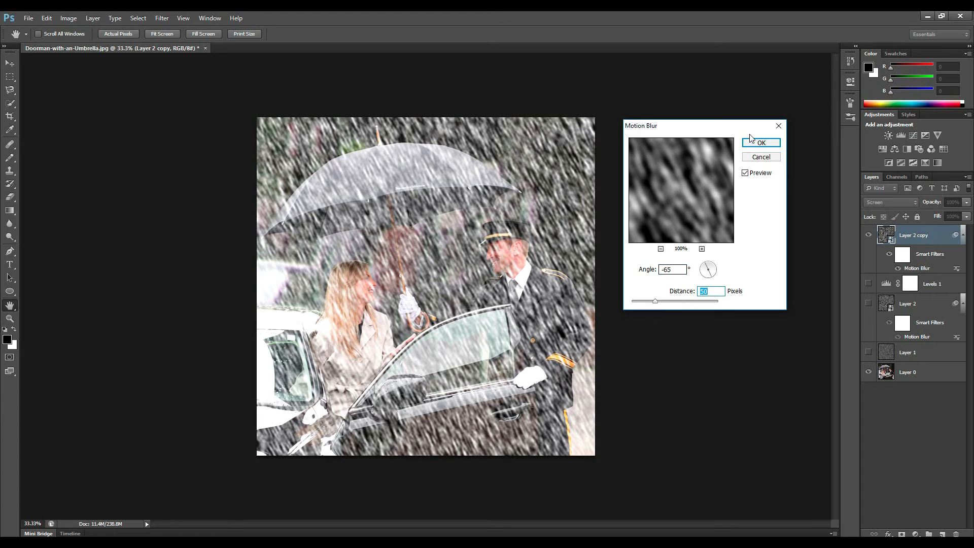
left_click_drag(655, 302, 650, 301)
left_click(760, 143)
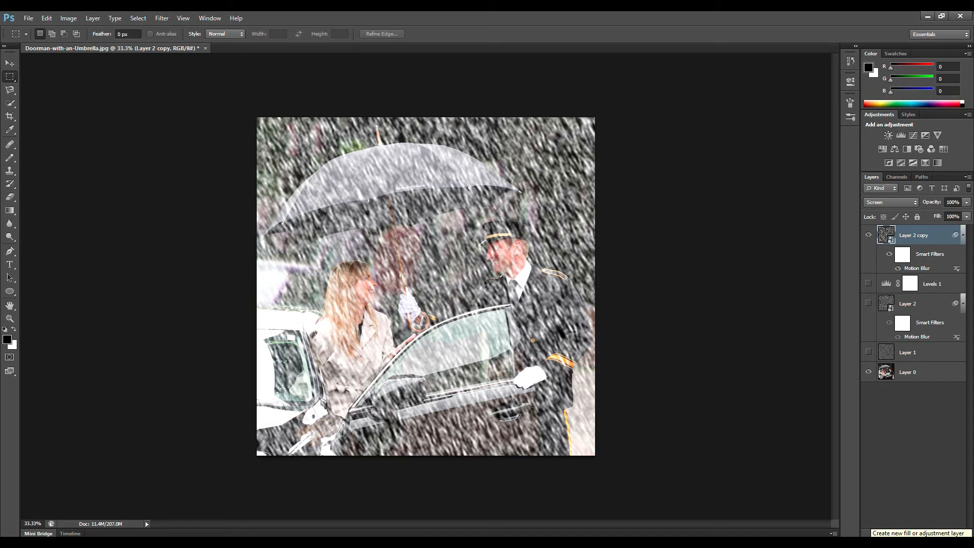
Add a Levels adjustment clipped to the enlarged noise layer (Layer 2 copy), with black input 73, midtone 0.69 and white input 249.
left_click(913, 529)
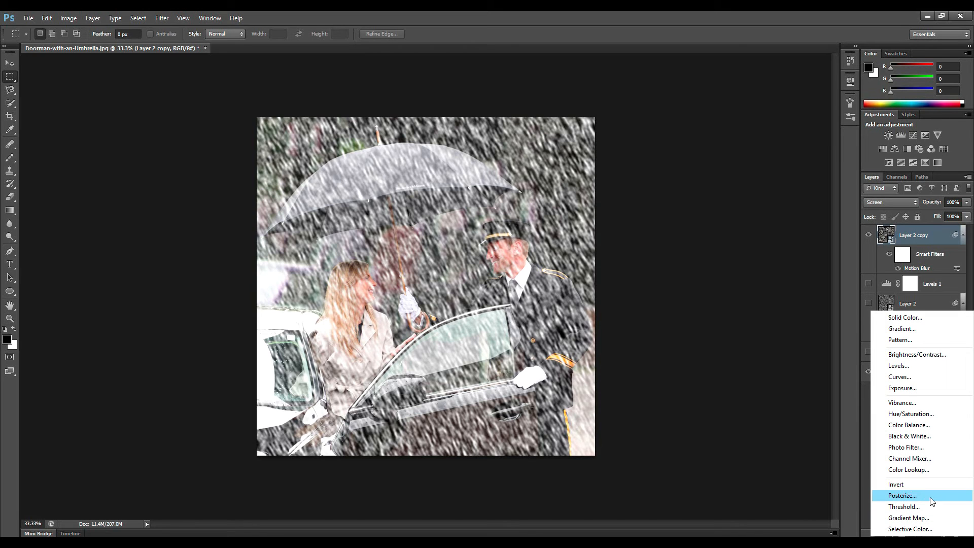
left_click(898, 365)
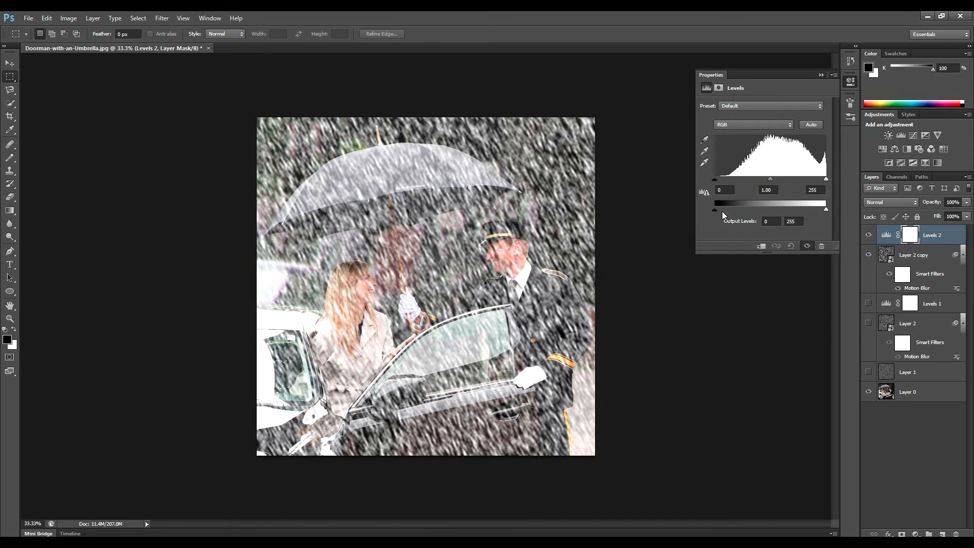
left_click(762, 246)
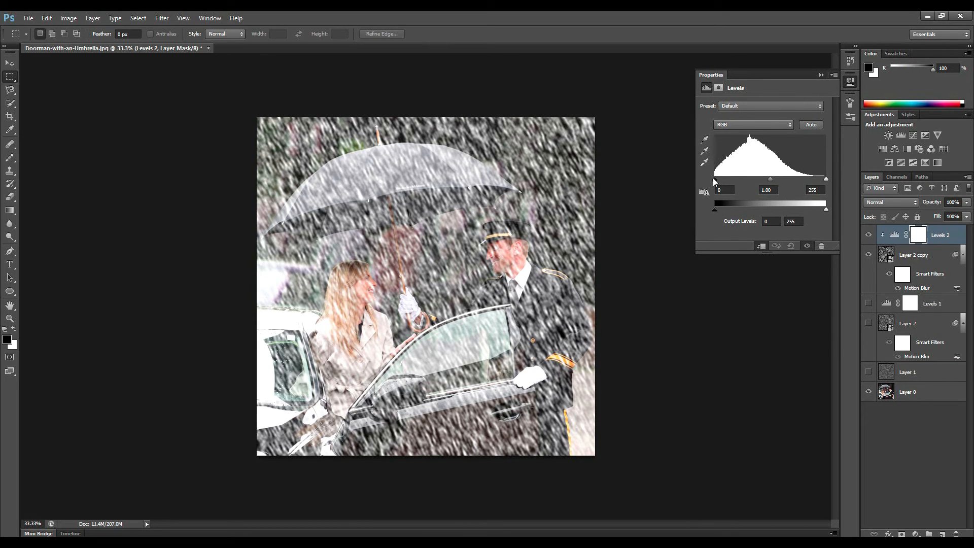
left_click_drag(714, 179, 796, 197)
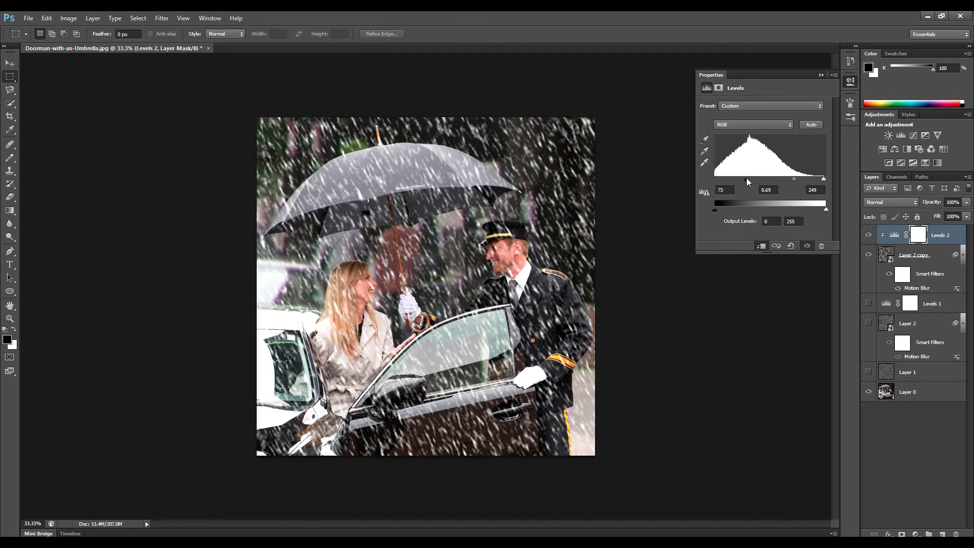
left_click(822, 74)
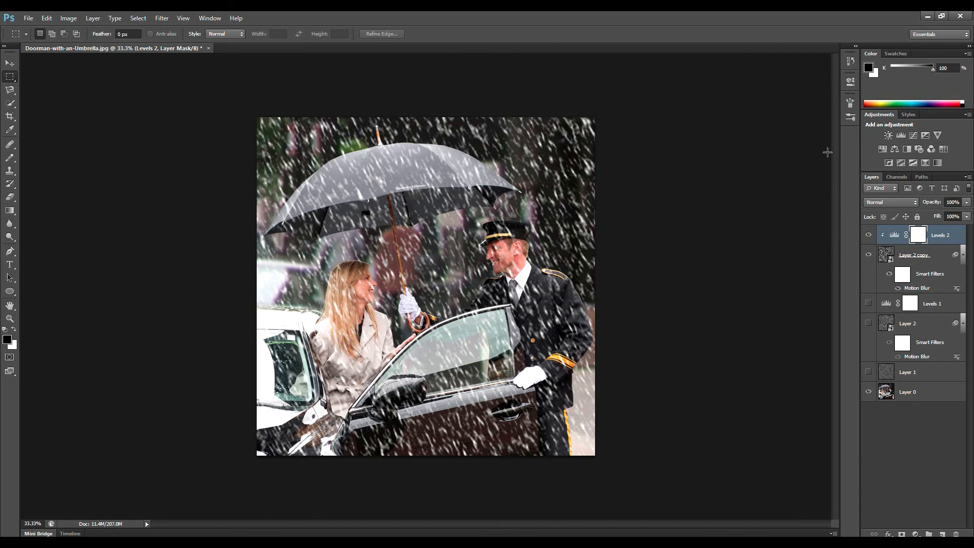
Add a layer mask to Layer 2 copy and paint black with a soft 900 px brush over the people, car and right-hand background.
left_click(920, 264)
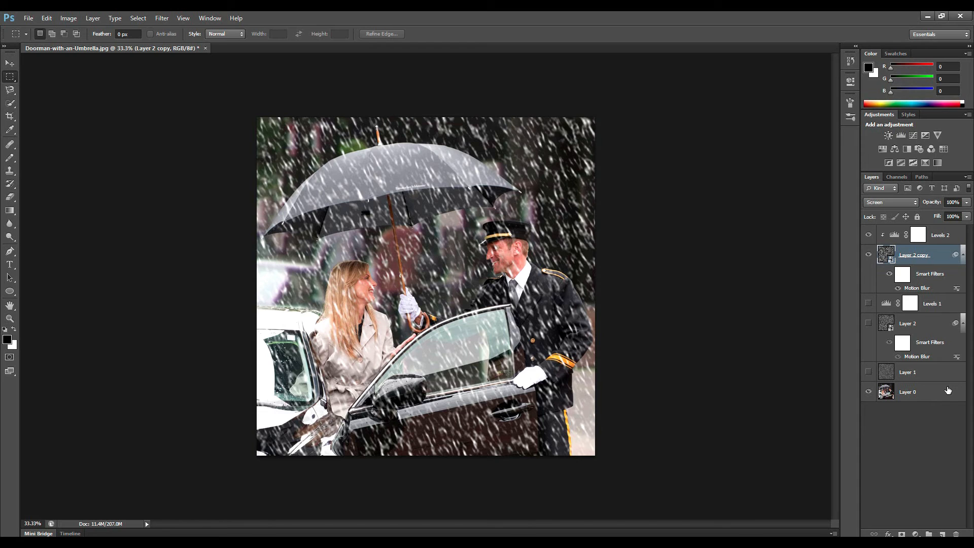
left_click(902, 533)
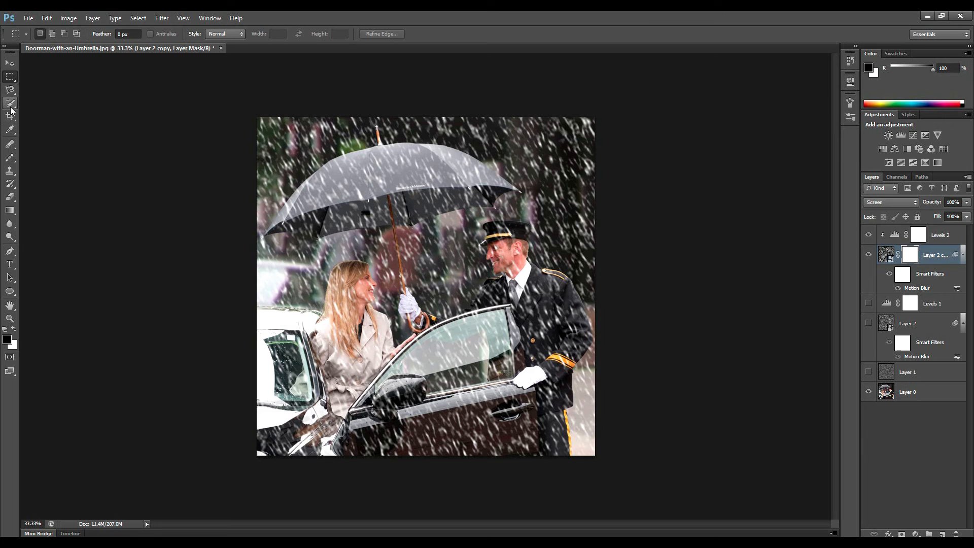
left_click_drag(10, 157, 36, 158)
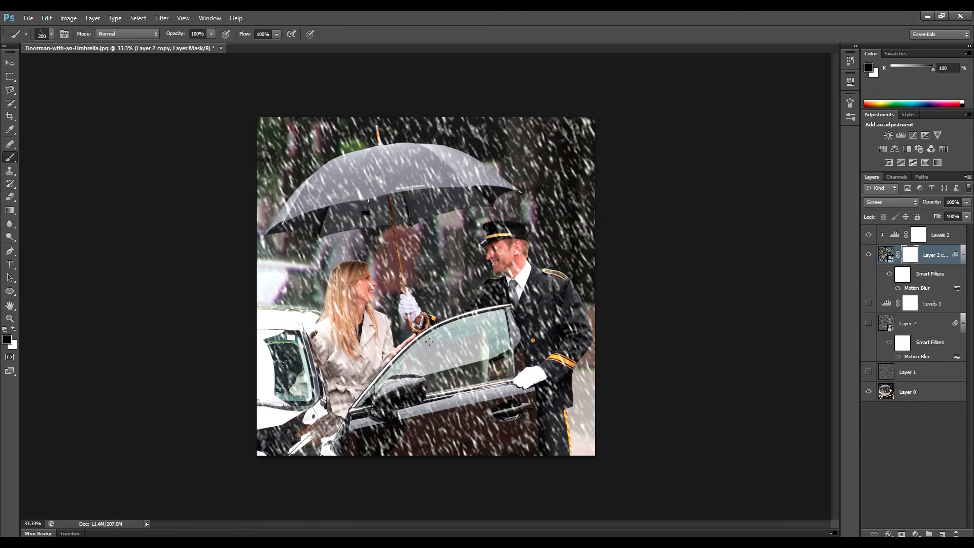
left_click(51, 34)
left_click(51, 116)
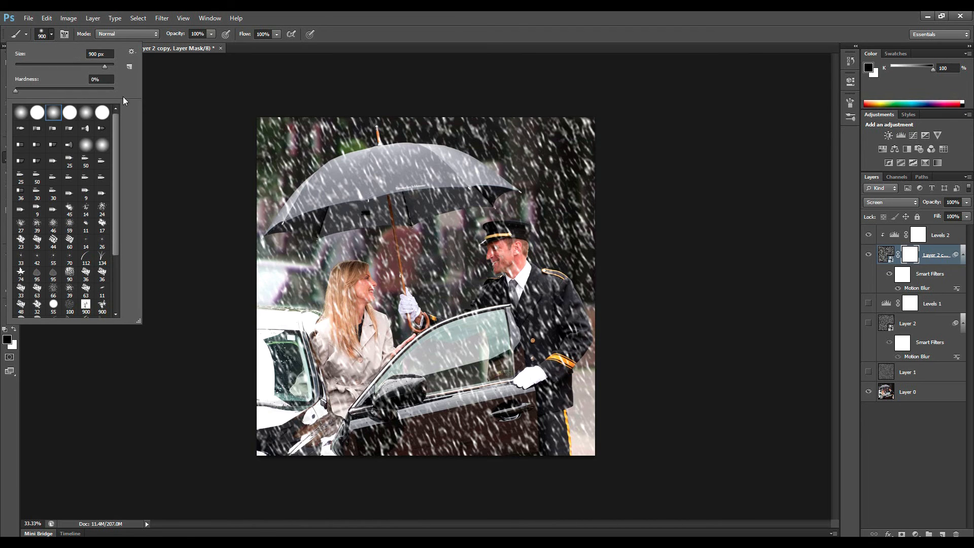
left_click(644, 16)
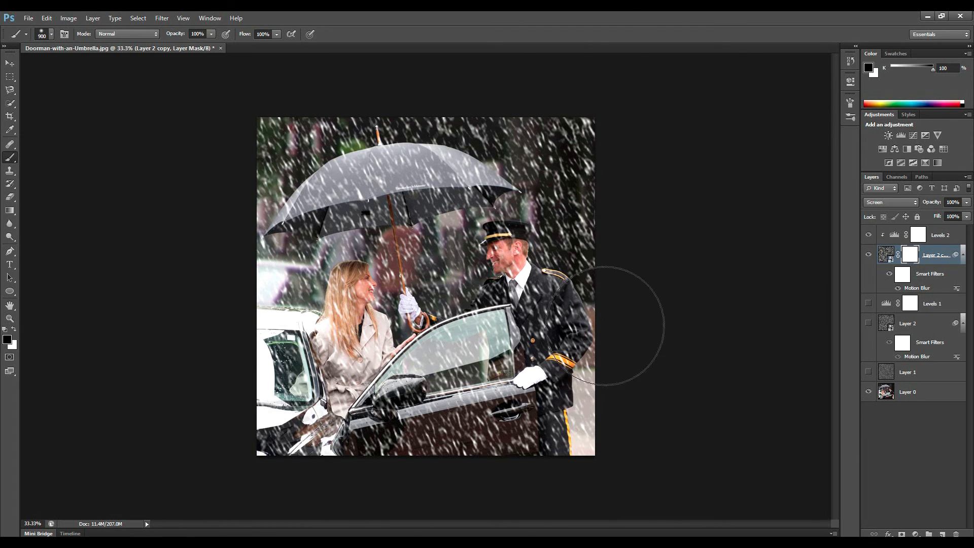
mouse_move(498, 356)
left_mouse_down()
mouse_move(540, 326)
mouse_move(545, 301)
mouse_move(378, 388)
mouse_move(538, 362)
mouse_move(472, 436)
mouse_move(571, 426)
mouse_move(278, 443)
mouse_move(439, 380)
mouse_move(491, 330)
mouse_move(360, 336)
mouse_move(274, 368)
mouse_move(365, 316)
mouse_move(469, 289)
mouse_move(475, 275)
mouse_move(364, 262)
mouse_move(312, 287)
mouse_move(498, 255)
mouse_move(304, 289)
mouse_move(501, 260)
mouse_move(590, 280)
mouse_move(549, 257)
mouse_move(572, 254)
left_mouse_up()
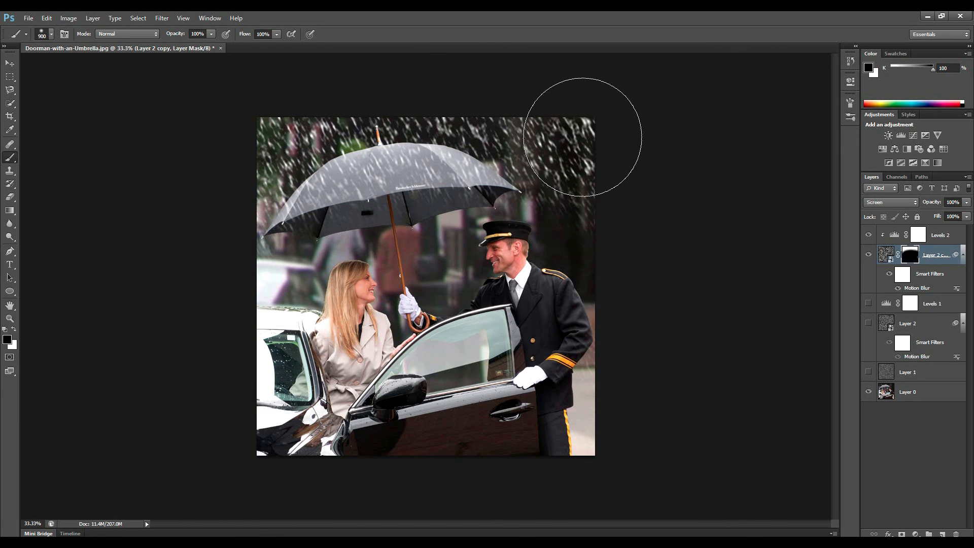
mouse_move(548, 102)
left_mouse_down()
mouse_move(583, 129)
mouse_move(619, 240)
mouse_move(618, 217)
mouse_move(594, 173)
mouse_move(610, 236)
left_mouse_up()
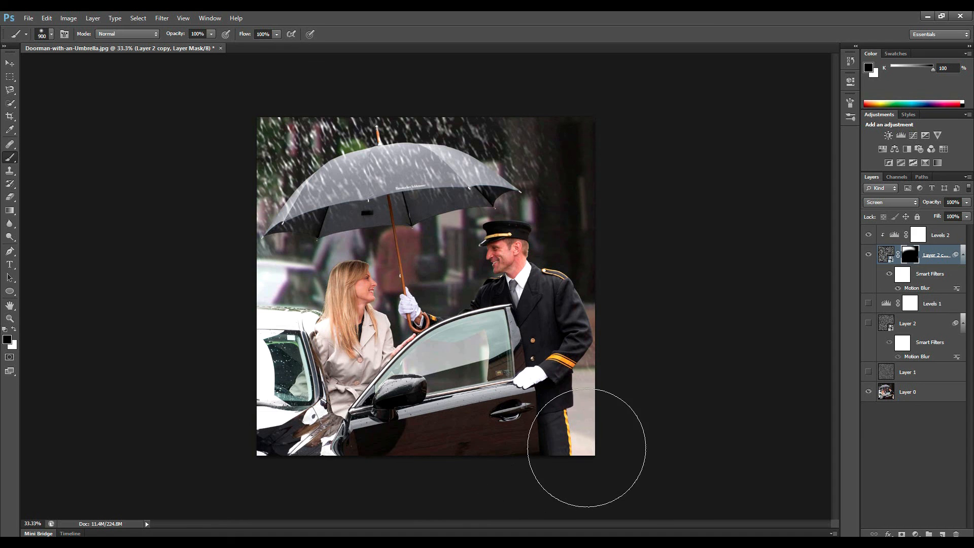
Show the Levels 1 adjustment and the fine rain layer (Layer 2), and clip Levels 1 to Layer 2.
left_click(869, 304)
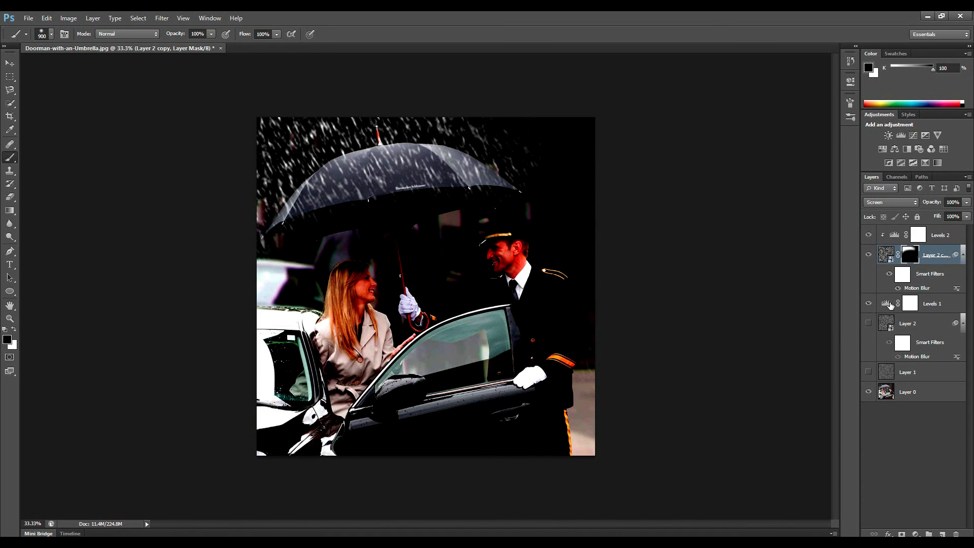
left_click(868, 323)
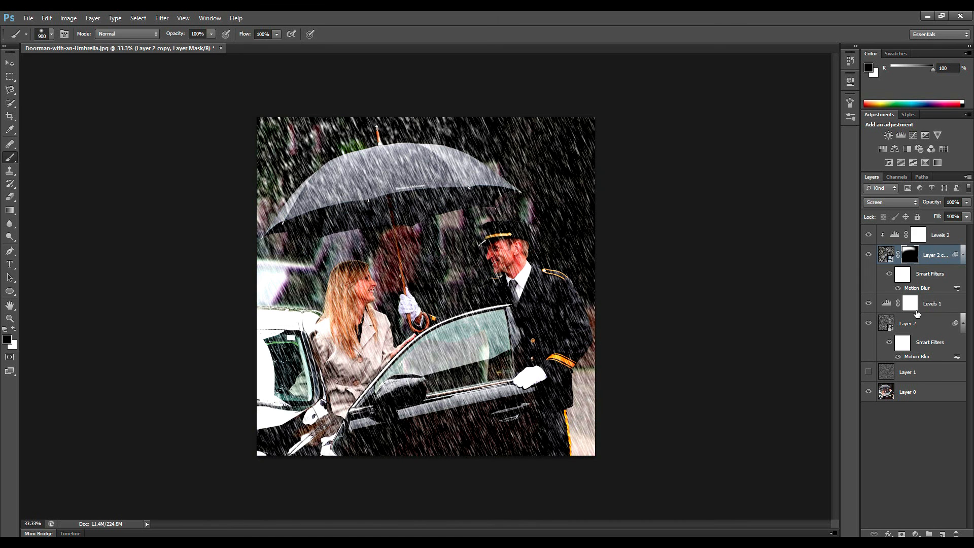
double_click(887, 304)
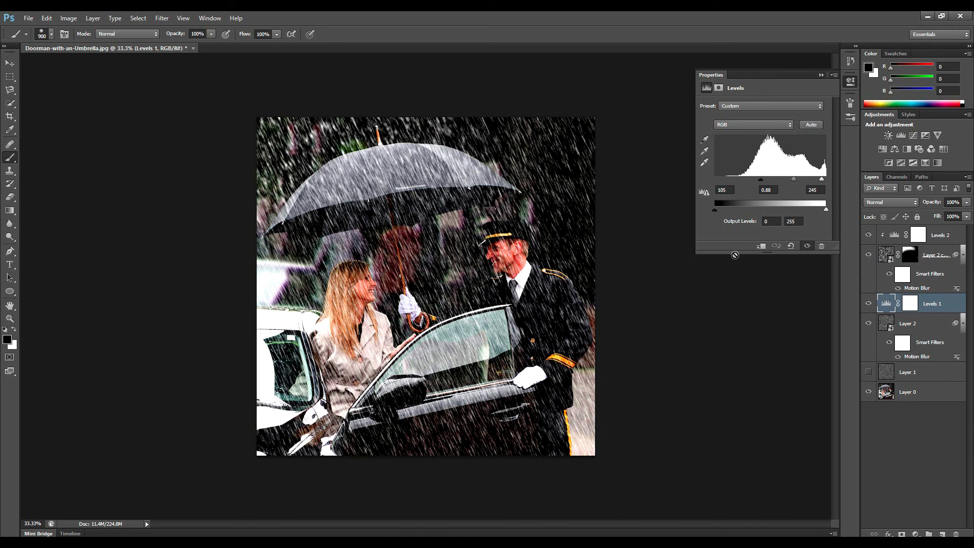
left_click(761, 246)
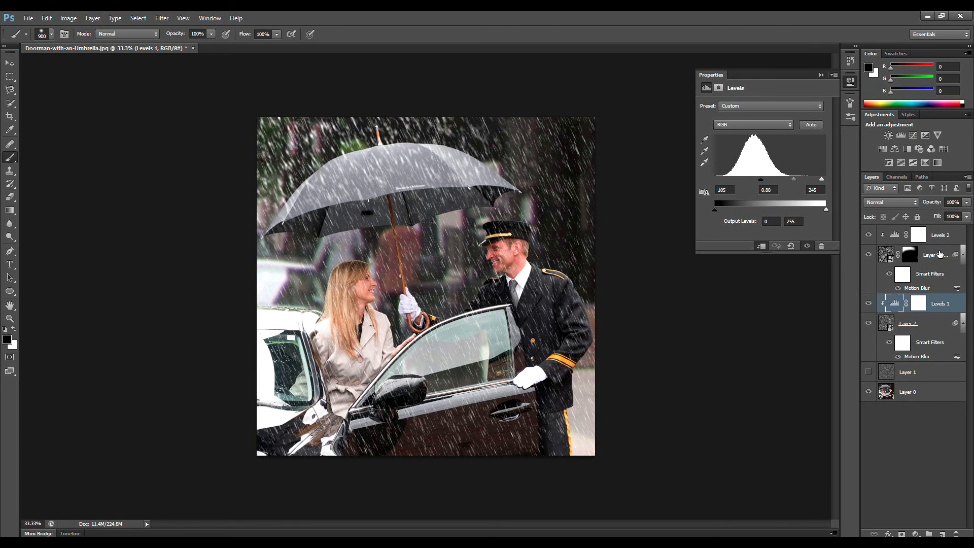
Paint black on Layer 2 copy's mask with the brush reduced to 300 px, removing large raindrops beneath the umbrella and beside it.
left_click(930, 258)
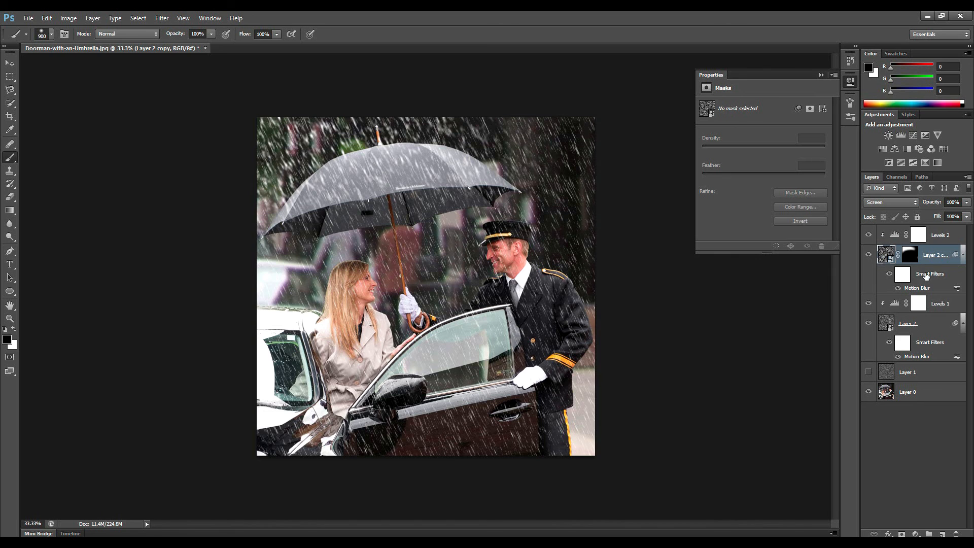
left_click(913, 251)
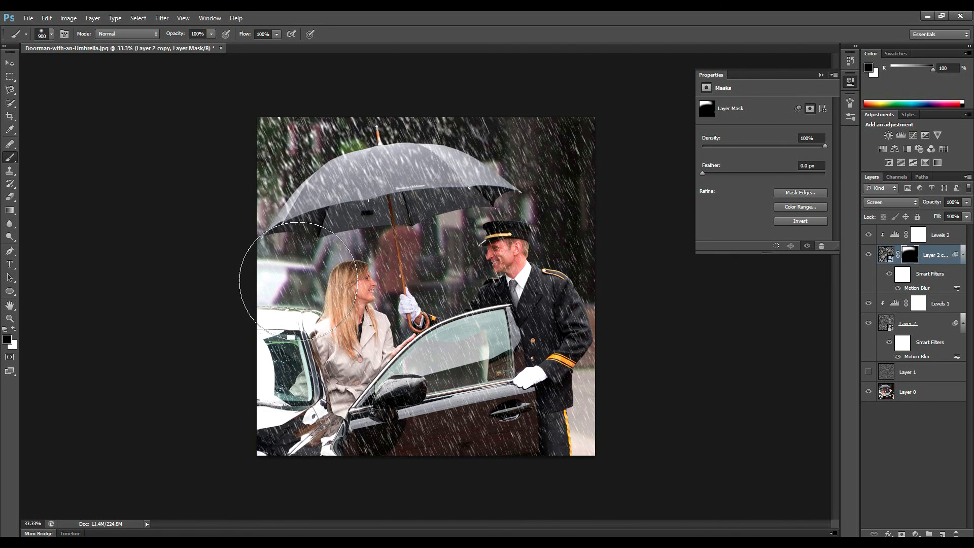
key("bracketleft")
key("bracketleft")
key("bracketleft")
key("bracketleft")
key("bracketleft")
key("bracketleft")
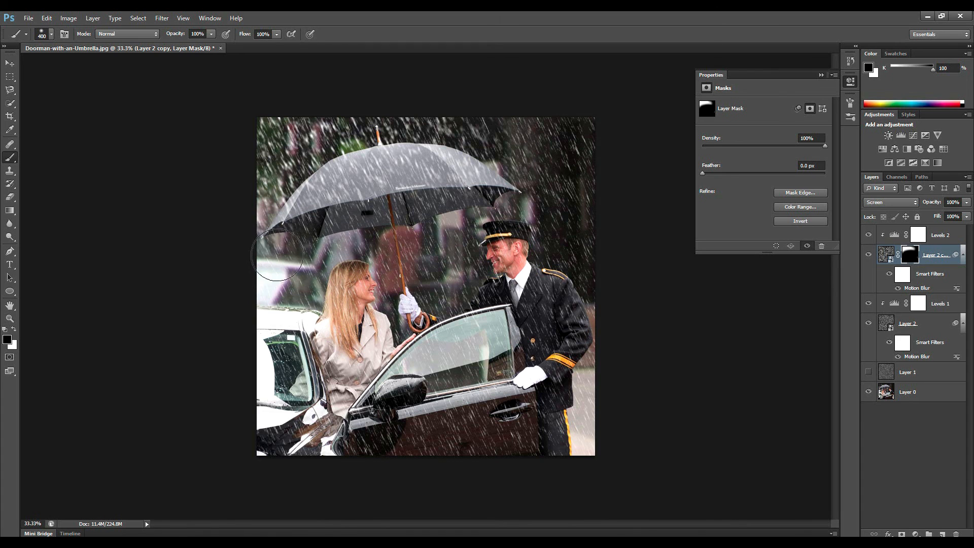
mouse_move(302, 233)
left_mouse_down()
mouse_move(420, 213)
mouse_move(564, 214)
left_mouse_up()
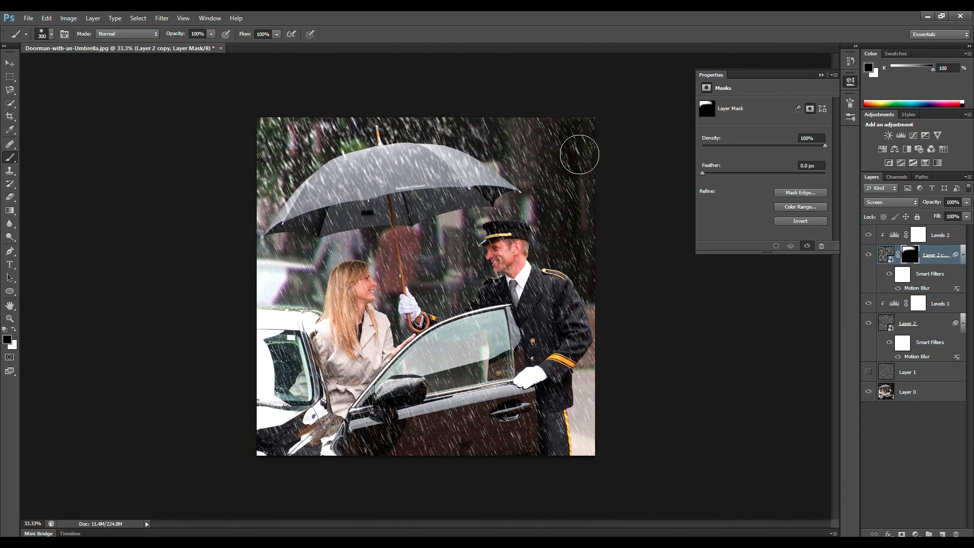